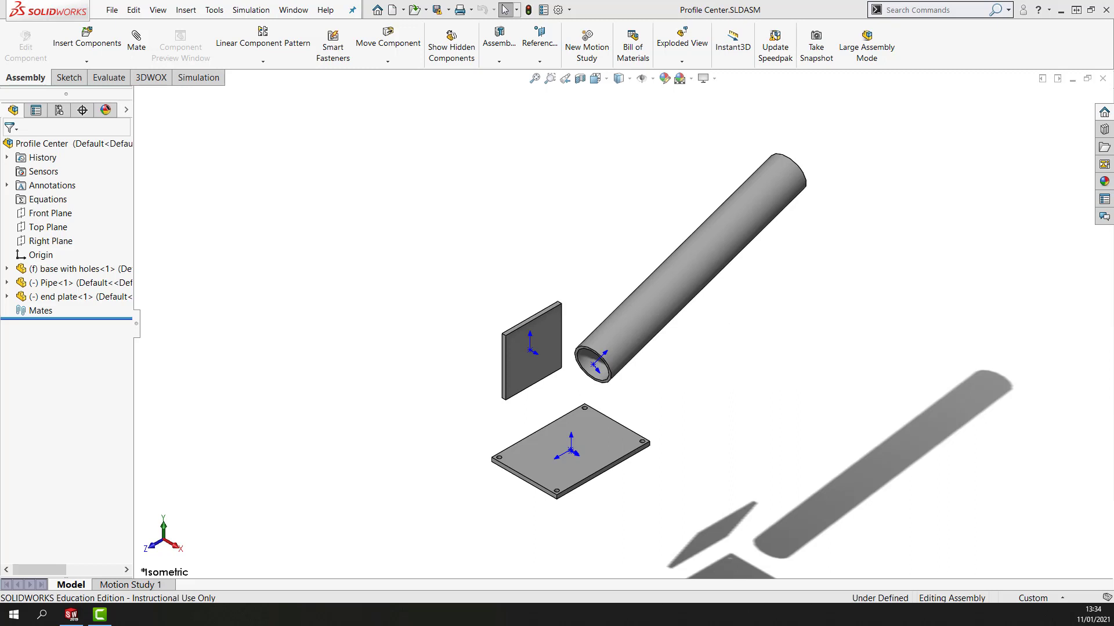
Apply a Profile Center mate between the large face of the end plate and the top face of the base with holes.
{"action": "left_click", "coordinate": [141, 40]}
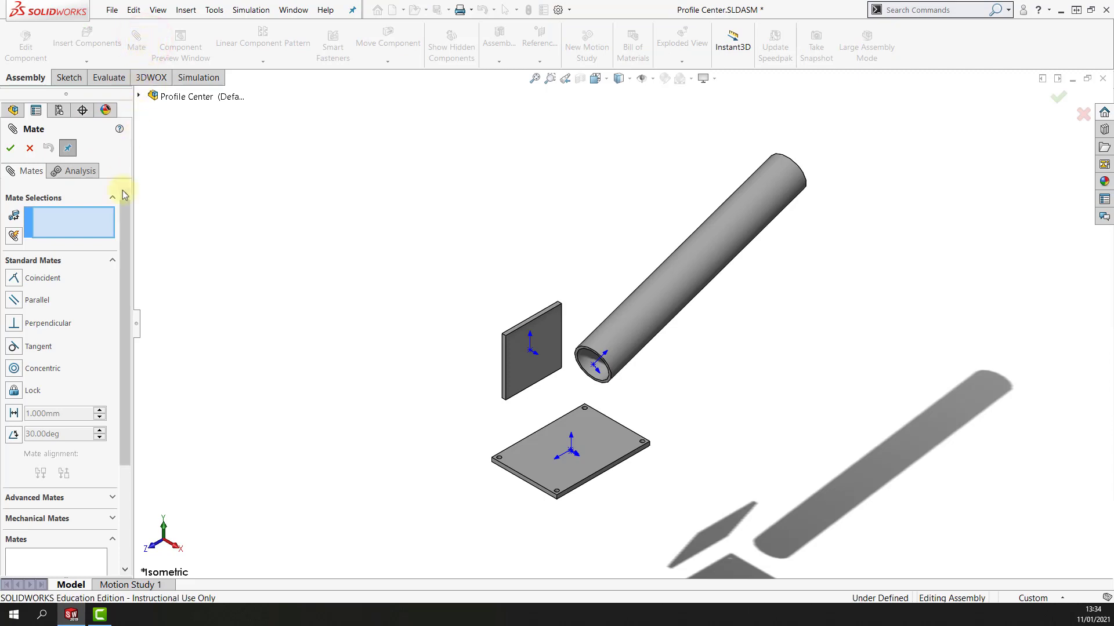
{"action": "left_click", "coordinate": [112, 262]}
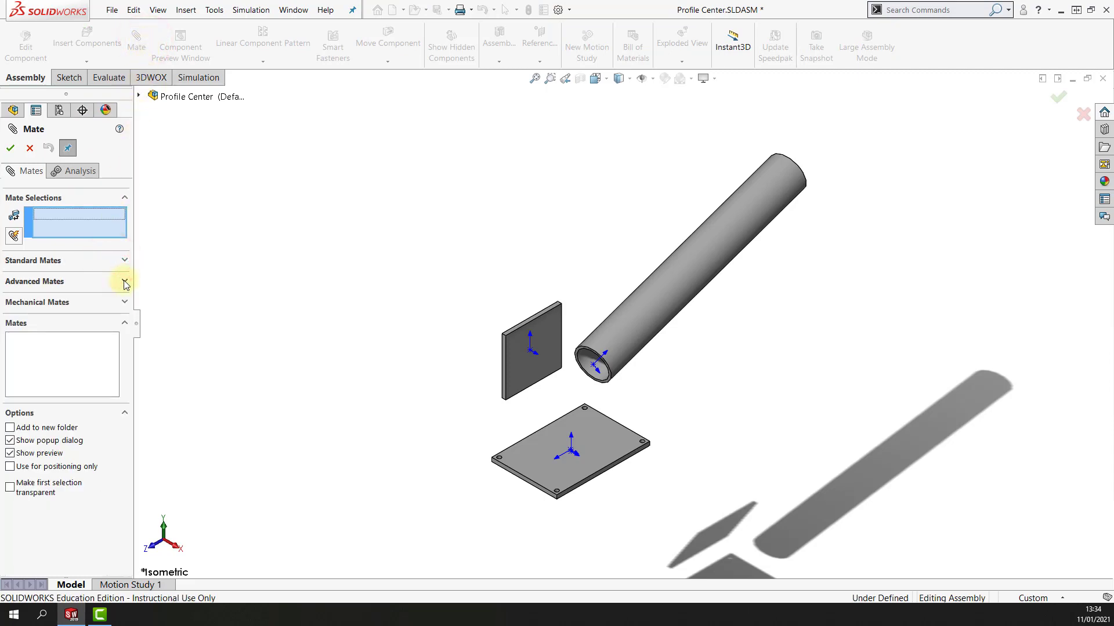
{"action": "left_click", "coordinate": [124, 282]}
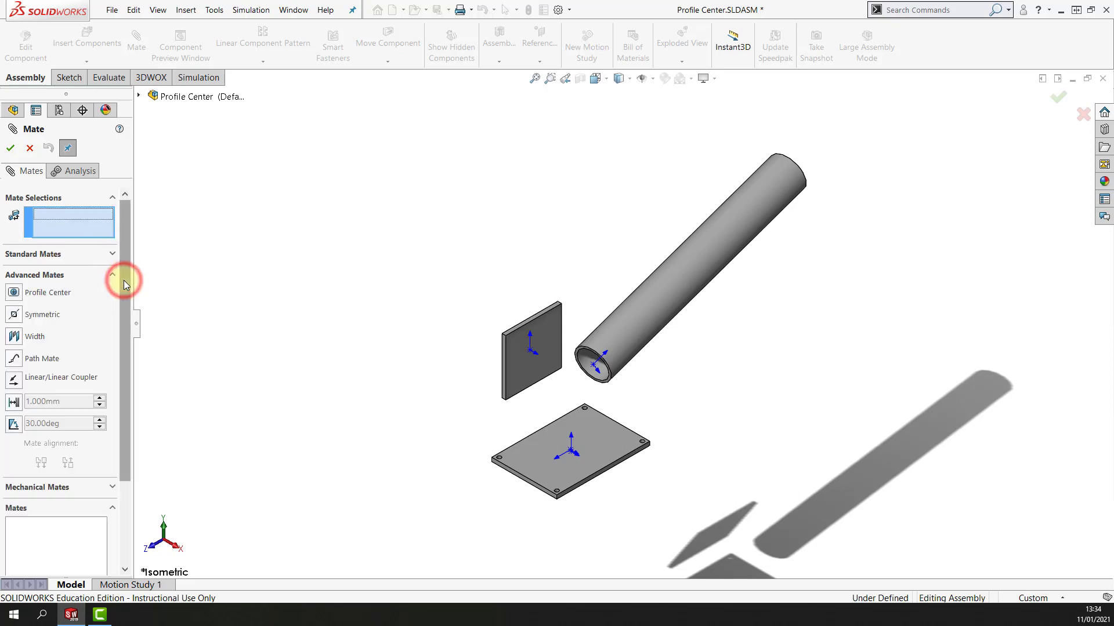
{"action": "left_click", "coordinate": [14, 293]}
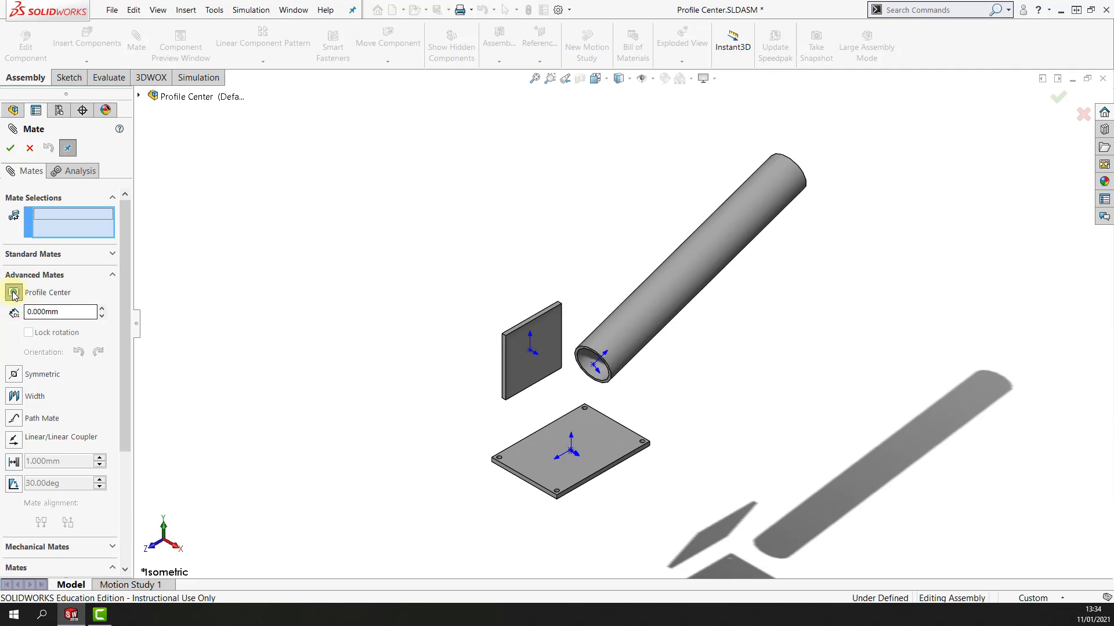
{"action": "left_click", "coordinate": [527, 361]}
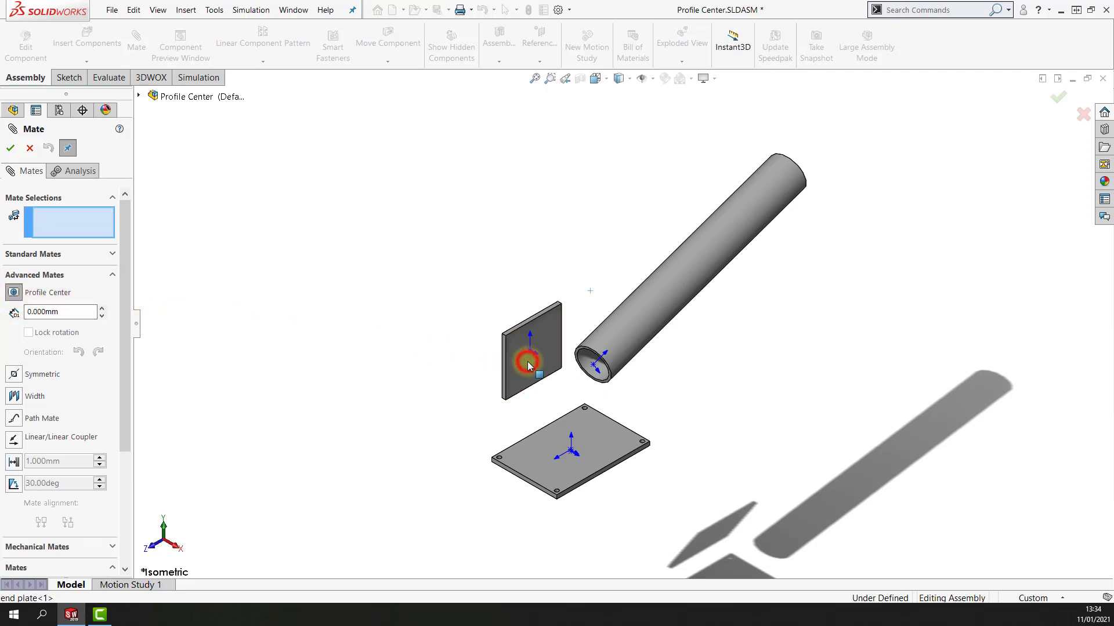
{"action": "left_click", "coordinate": [556, 452]}
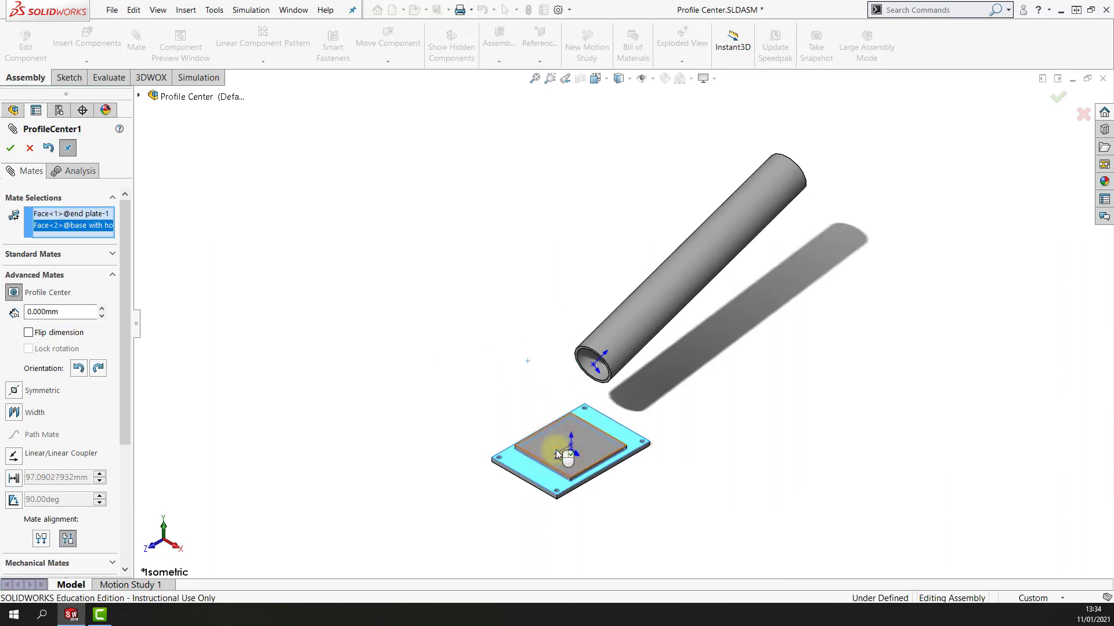
Rotate the end plate's mate orientation clockwise and back counterclockwise, and turn on Flip dimension for the offset.
{"action": "left_click", "coordinate": [99, 369]}
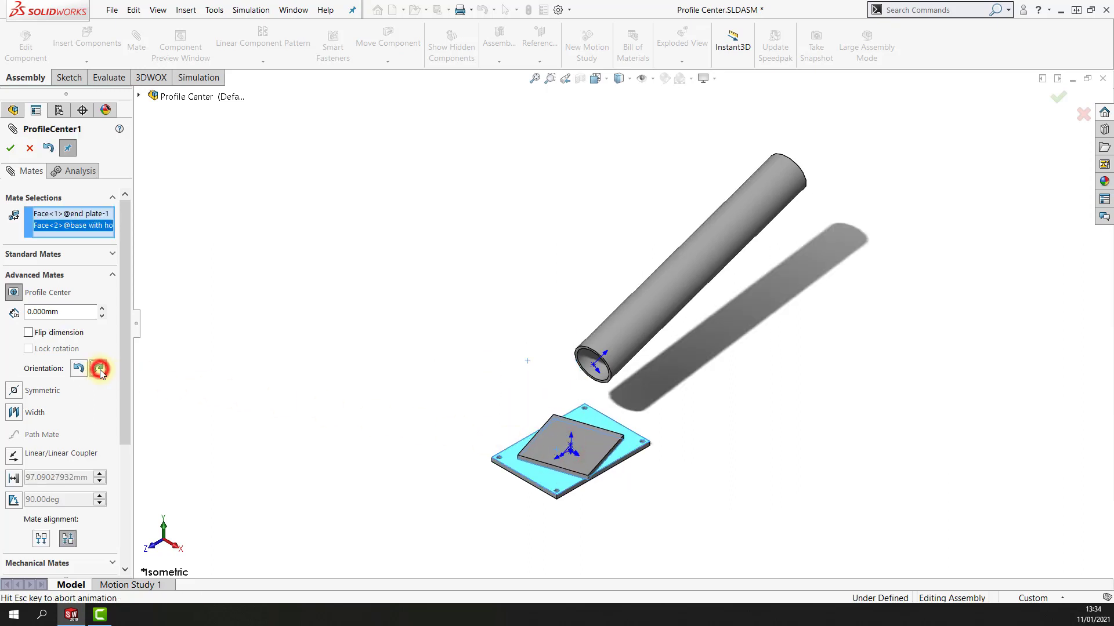
{"action": "left_click", "coordinate": [80, 369]}
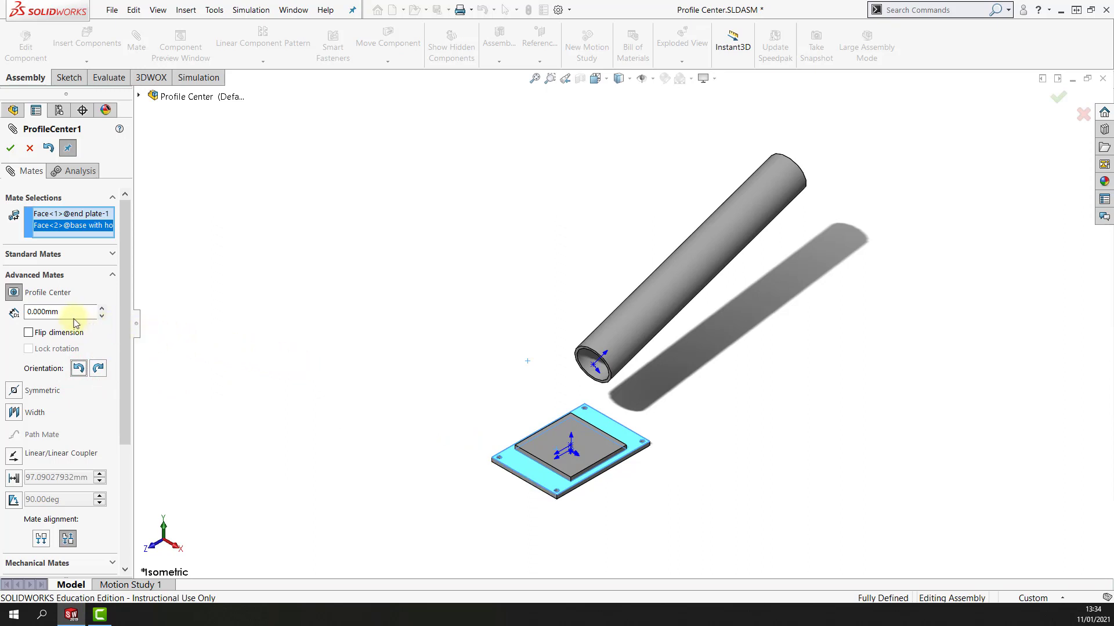
{"action": "left_click", "coordinate": [28, 333]}
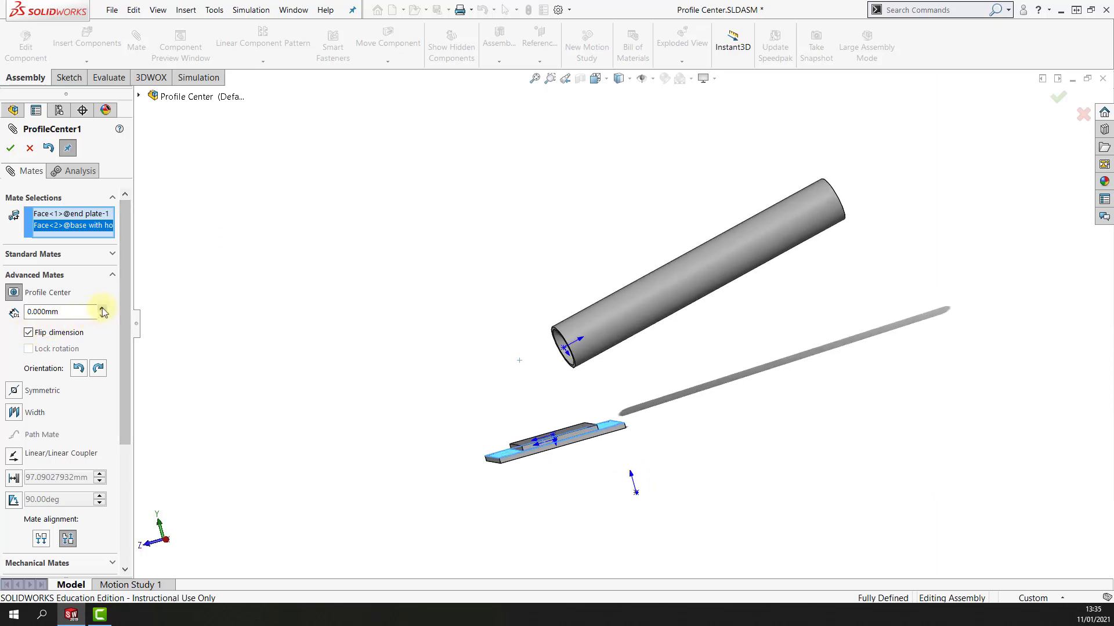
Set the offset distance between the end plate and the base to 4 mm and inspect the gap.
{"action": "left_click", "coordinate": [102, 309]}
{"action": "left_click", "coordinate": [102, 309]}
{"action": "left_click", "coordinate": [103, 309]}
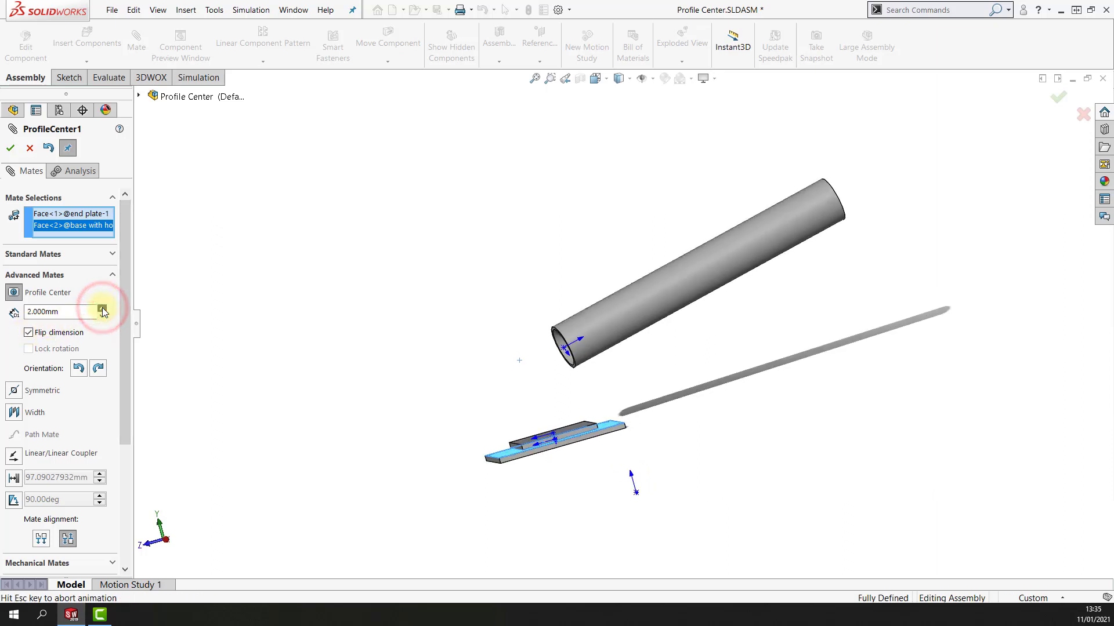
{"action": "left_click", "coordinate": [102, 309]}
{"action": "scroll", "coordinate": [367, 410], "scroll_direction": "down", "scroll_amount": 10}
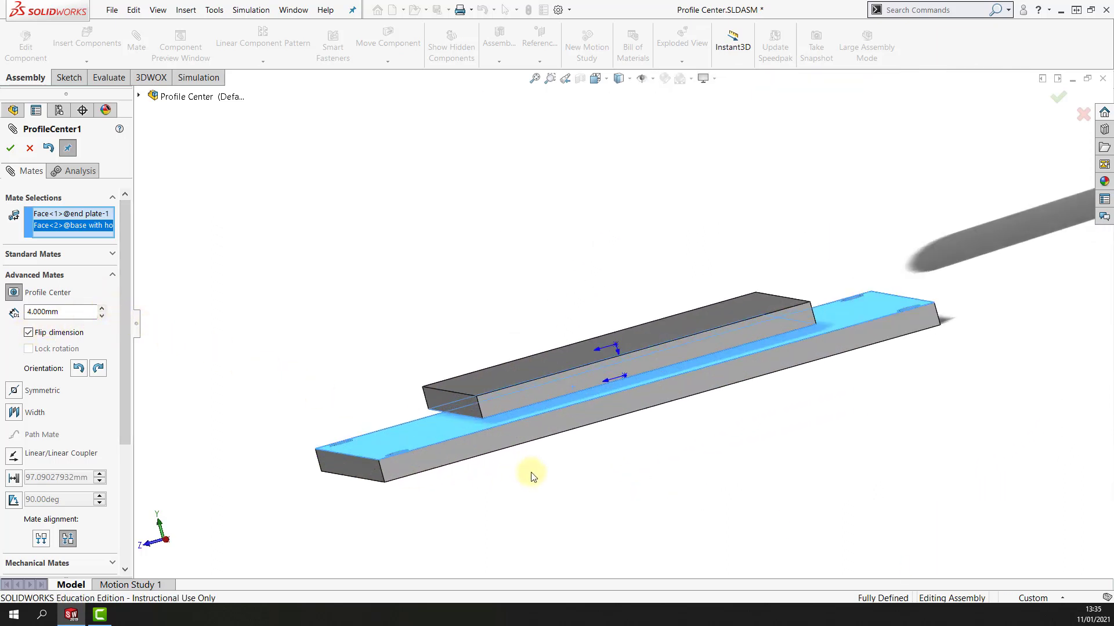
{"action": "middle_click_drag", "start_coordinate": [532, 477], "coordinate": [531, 472]}
{"action": "scroll", "coordinate": [531, 473], "scroll_direction": "up", "scroll_amount": 6}
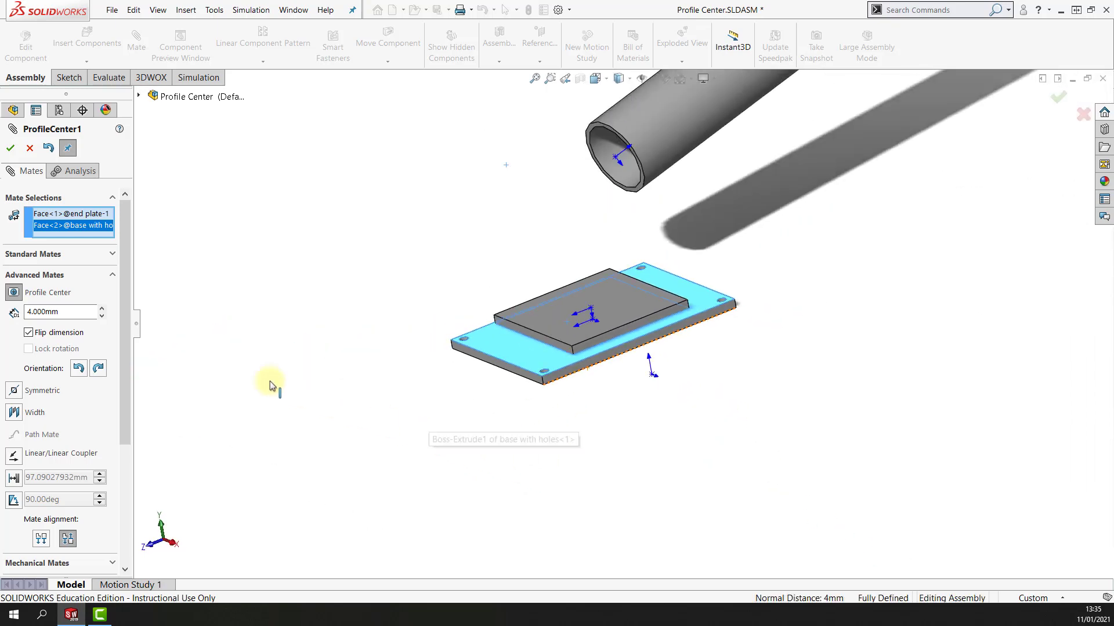
Set the offset between the end plate and the base to 0 mm and accept the Profile Center mate.
{"action": "double_click", "coordinate": [69, 311]}
{"action": "type", "text": "0"}
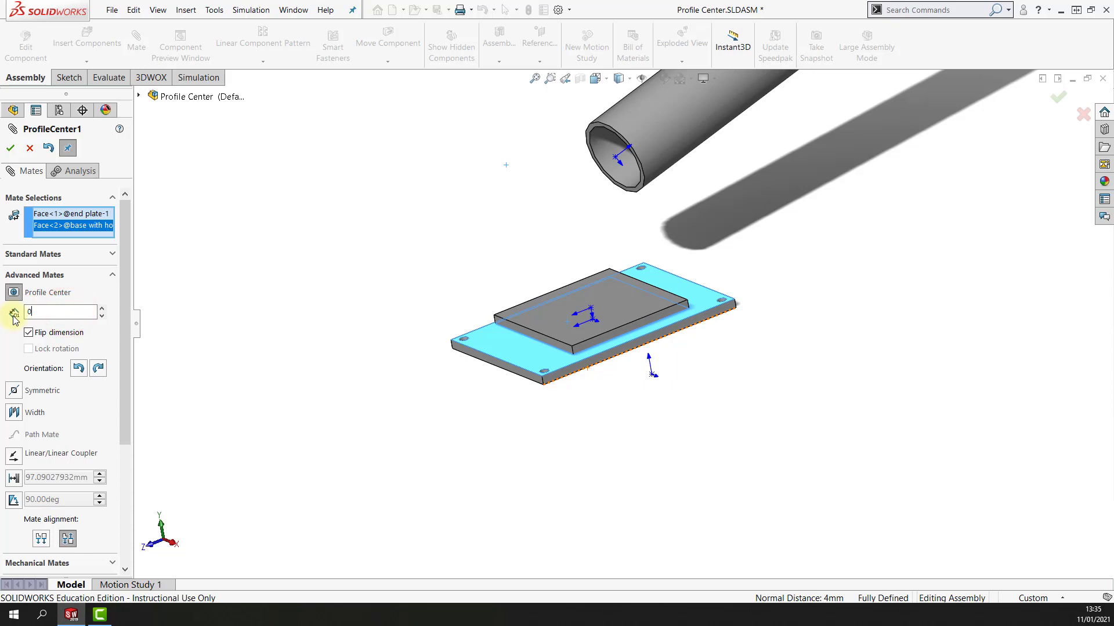
{"action": "key", "text": "Return"}
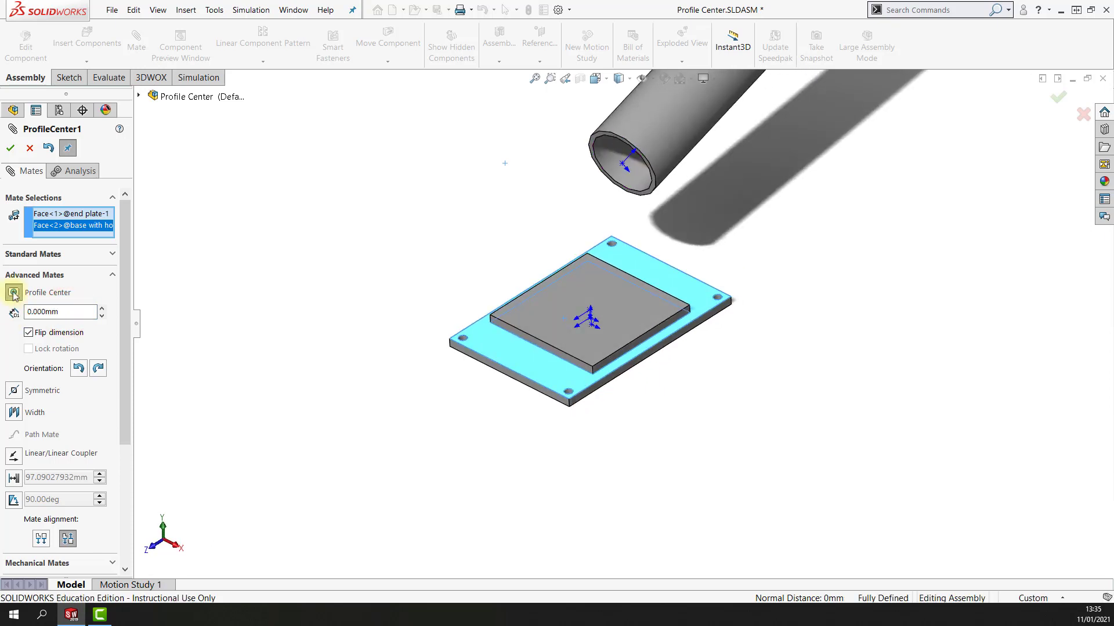
{"action": "left_click", "coordinate": [12, 149]}
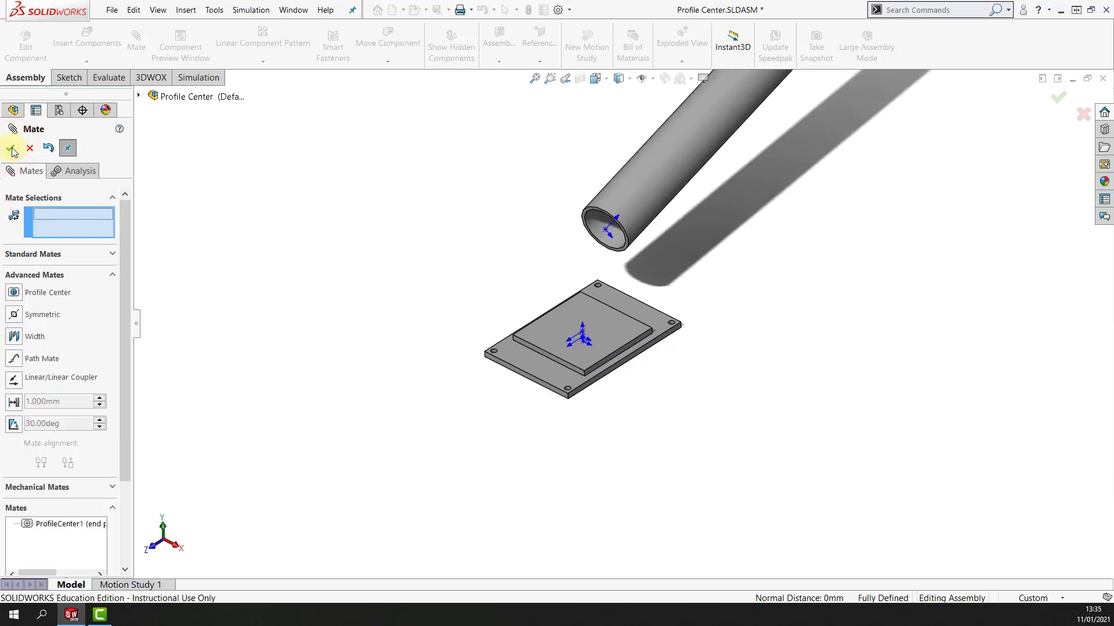
Apply a Profile Center mate between the end plate's top face and the ring-shaped end face of the pipe.
{"action": "left_click", "coordinate": [12, 293]}
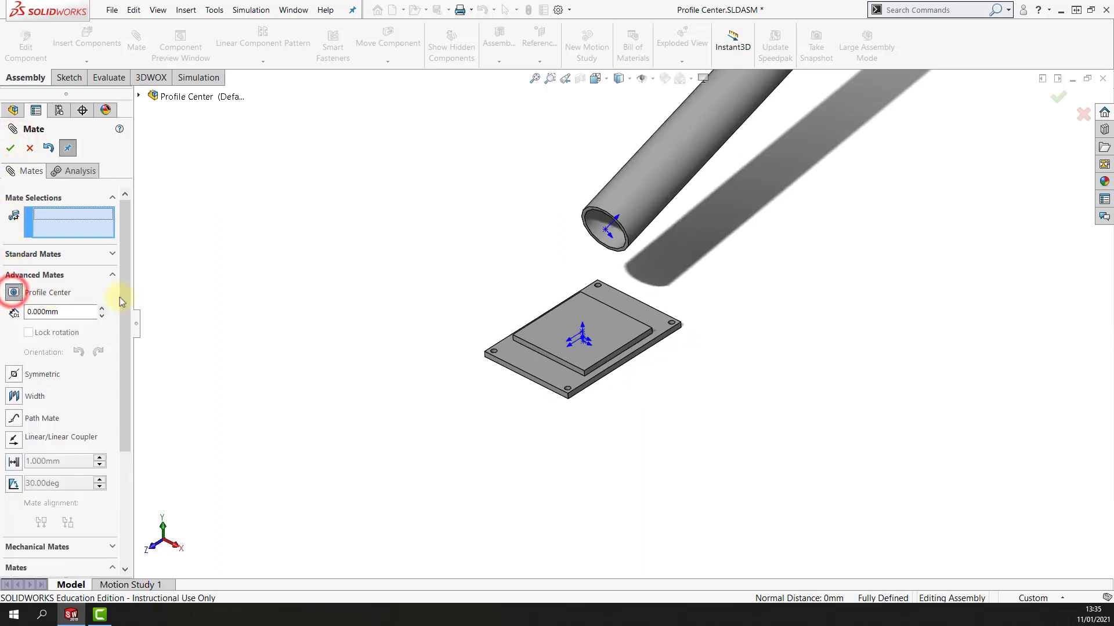
{"action": "left_click", "coordinate": [593, 320]}
{"action": "scroll", "coordinate": [606, 265], "scroll_direction": "down", "scroll_amount": 5}
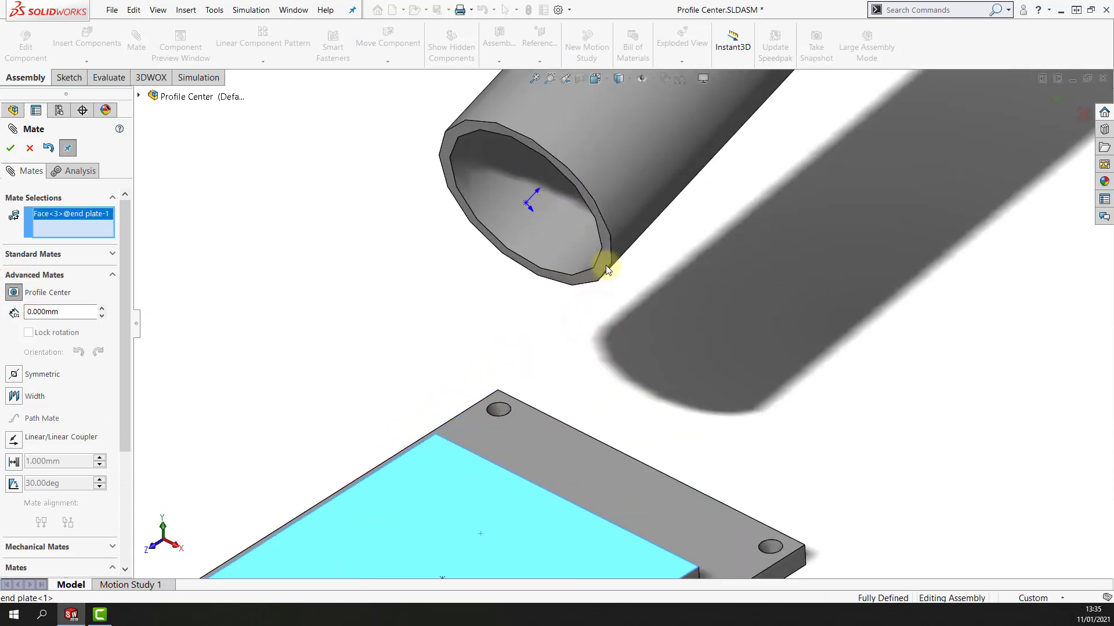
{"action": "left_click", "coordinate": [606, 265]}
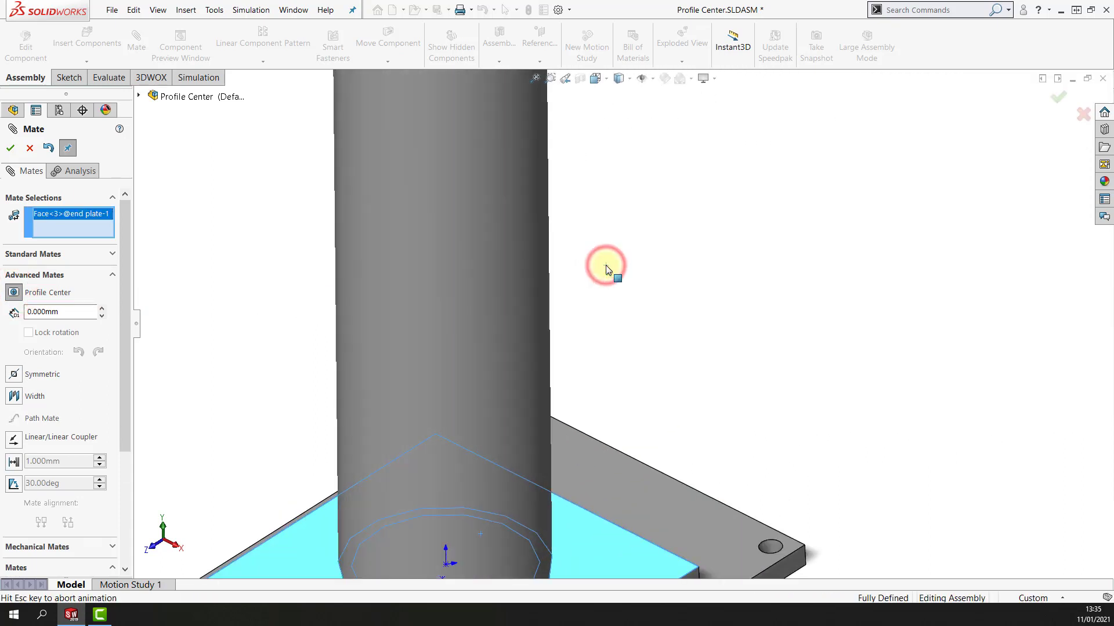
{"action": "scroll", "coordinate": [473, 286], "scroll_direction": "up", "scroll_amount": 3}
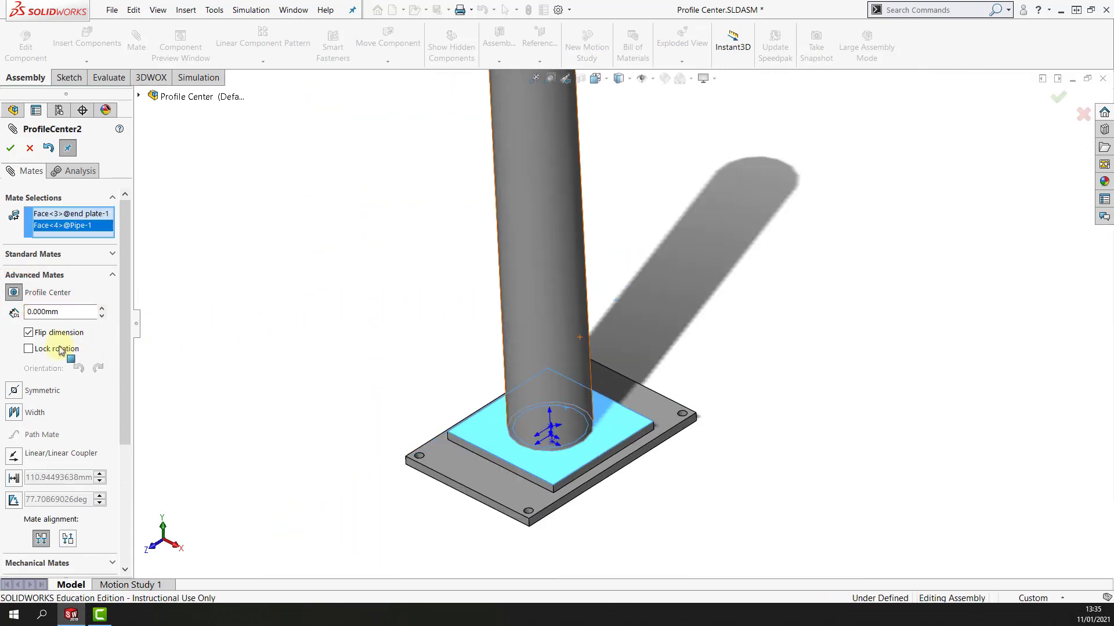
Lock the pipe's rotation in the Profile Center mate, accept it and finish mating.
{"action": "left_click", "coordinate": [29, 350]}
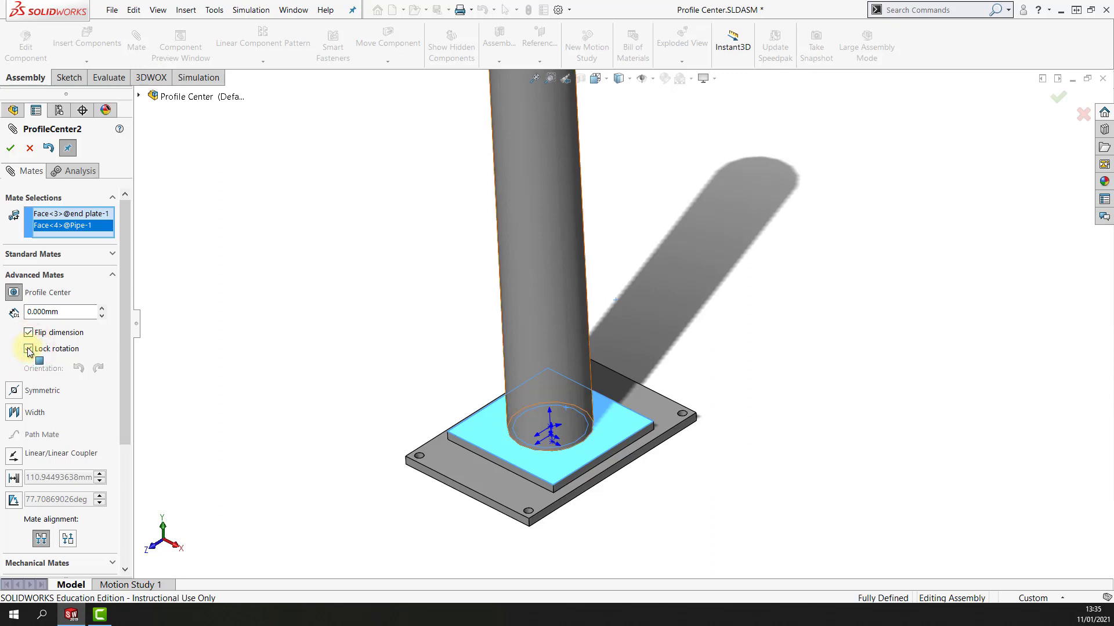
{"action": "key", "text": "f"}
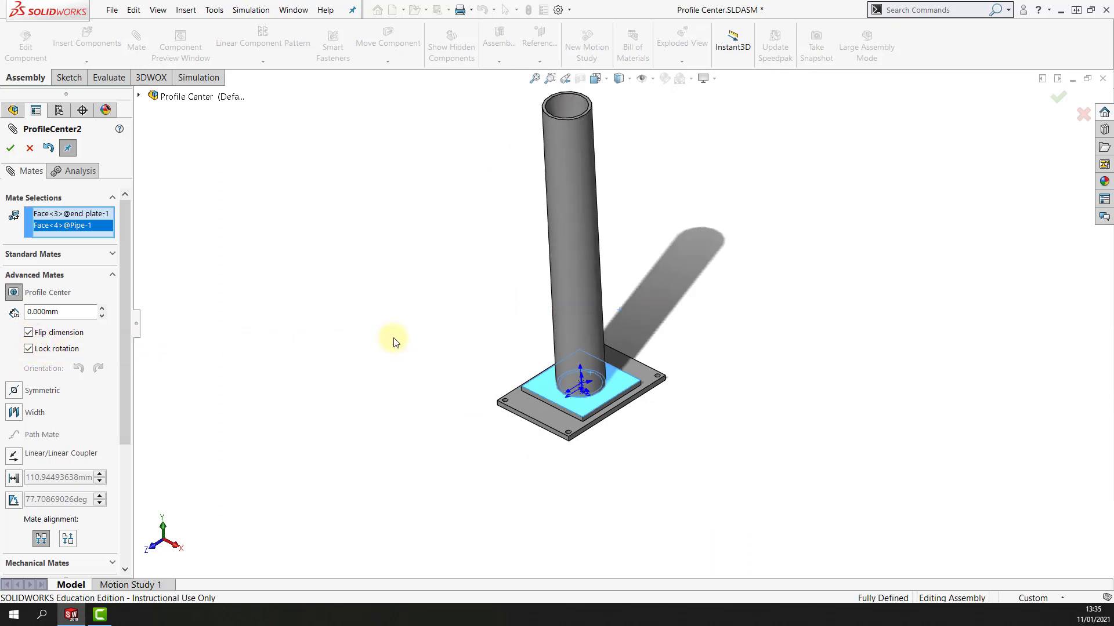
{"action": "left_click", "coordinate": [11, 150]}
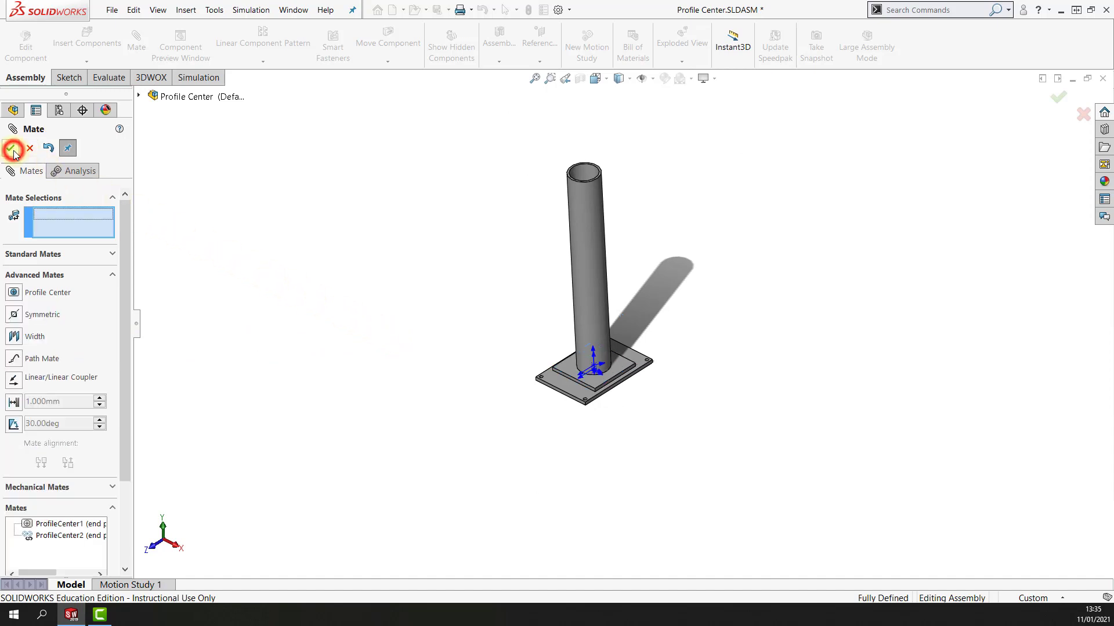
{"action": "left_click", "coordinate": [10, 151]}
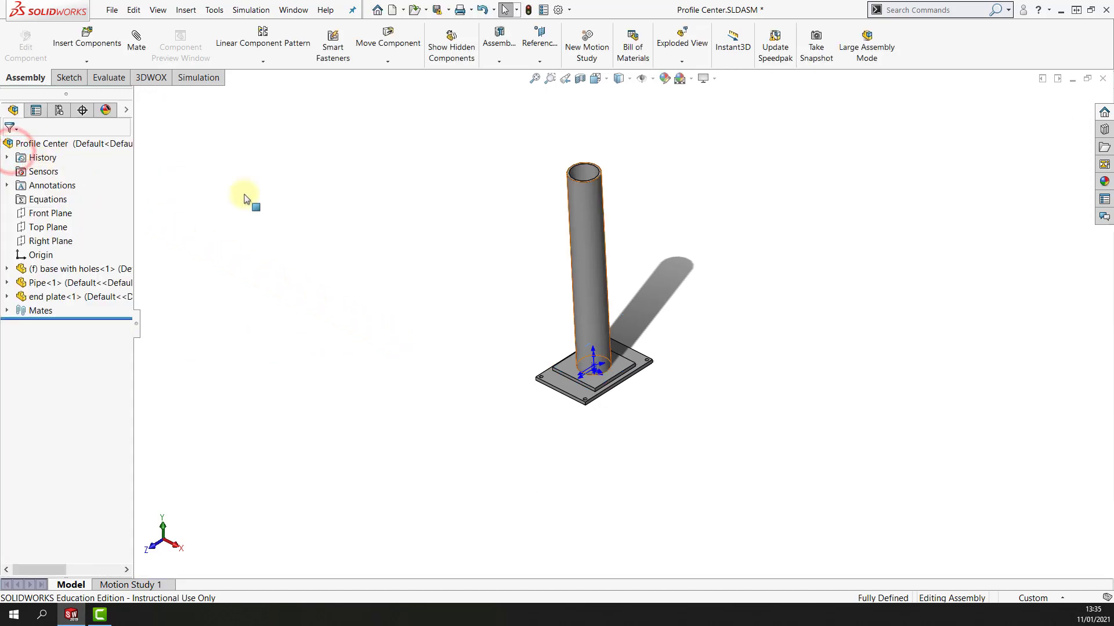
Place a copy of the base with holes and a copy of the end plate beside the pipe's upper end.
{"action": "scroll", "coordinate": [637, 267], "scroll_direction": "down", "scroll_amount": 3}
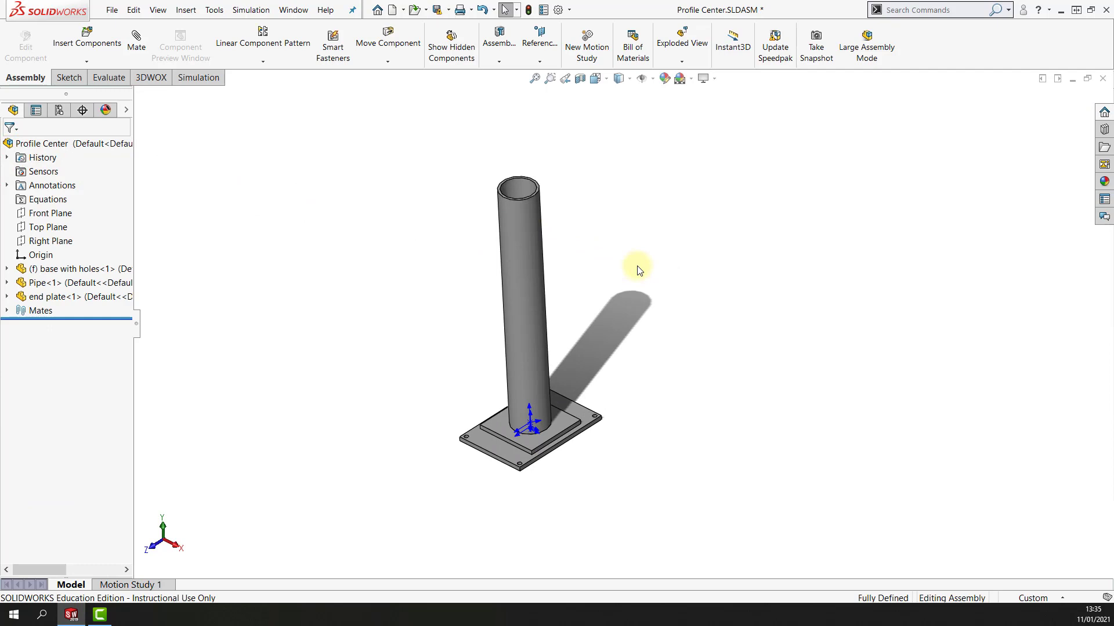
{"action": "left_click_drag", "start_coordinate": [586, 413], "coordinate": [697, 255], "text": "ctrl"}
{"action": "left_click_drag", "start_coordinate": [565, 439], "coordinate": [617, 210], "text": "ctrl"}
{"action": "left_click", "coordinate": [596, 276]}
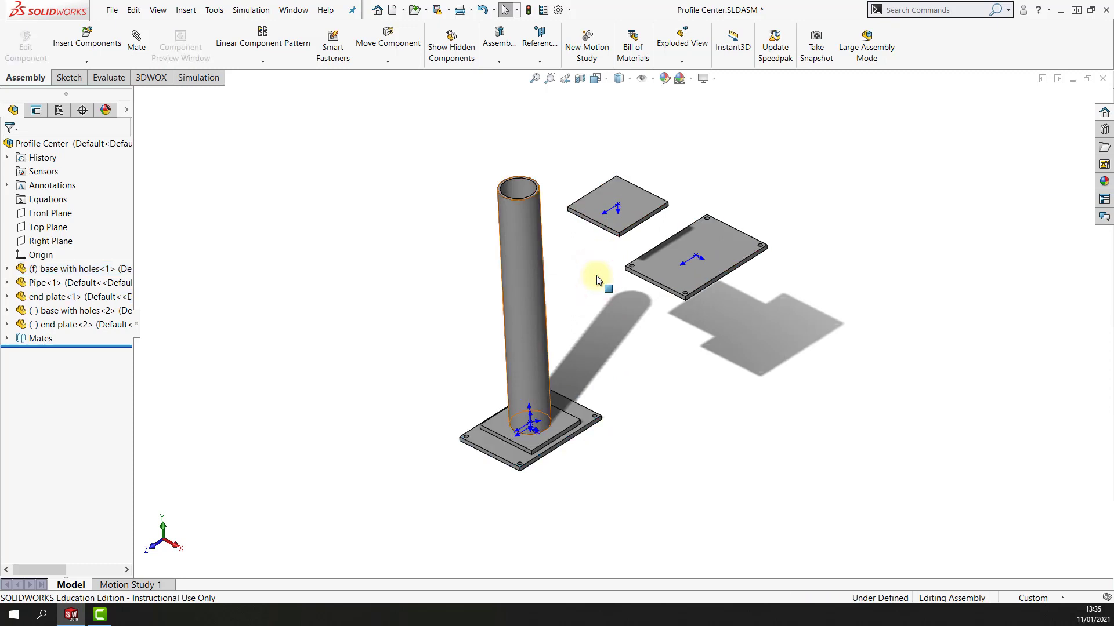
Add a Profile Center mate between the pipe's upper end face and the underside of the copied end plate.
{"action": "scroll", "coordinate": [596, 276], "scroll_direction": "down", "scroll_amount": 2}
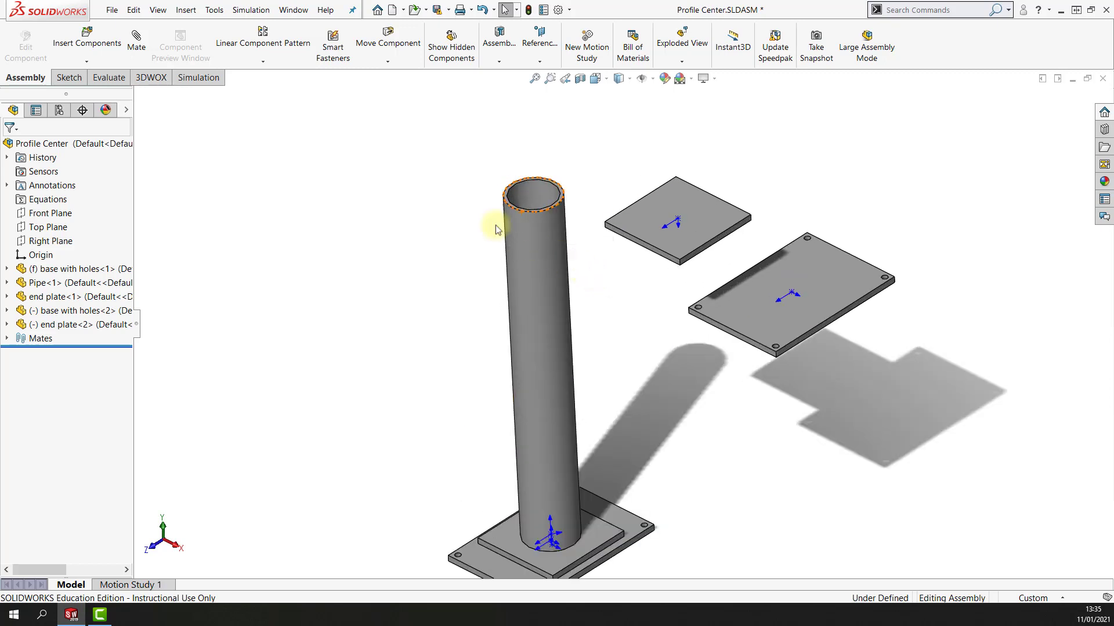
{"action": "left_click", "coordinate": [139, 46]}
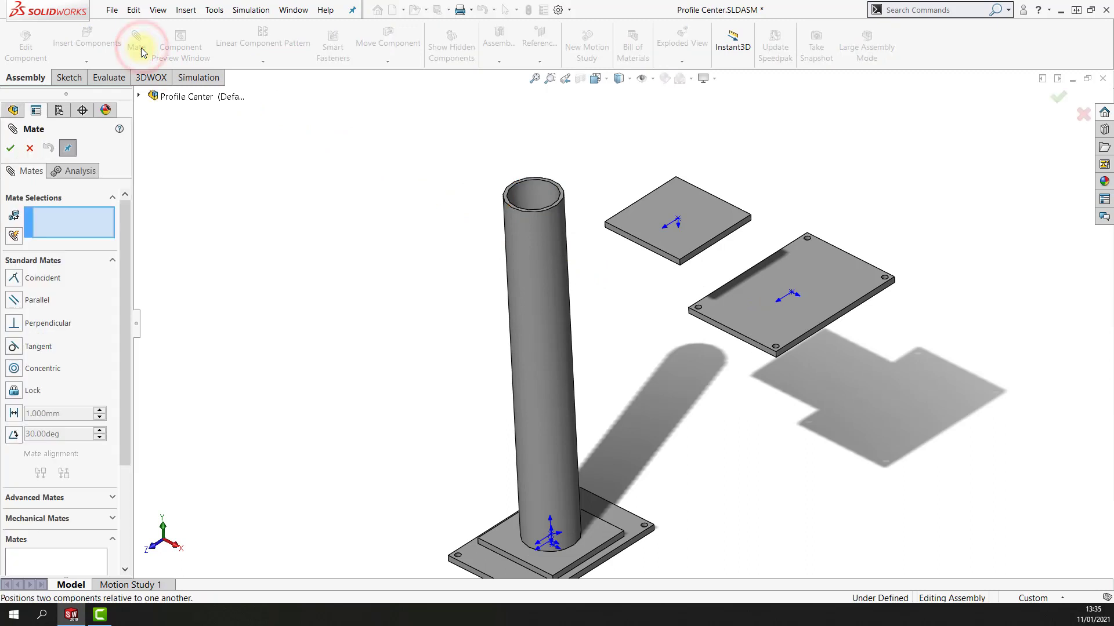
{"action": "left_click", "coordinate": [112, 263]}
{"action": "left_click", "coordinate": [113, 275]}
{"action": "left_click", "coordinate": [13, 293]}
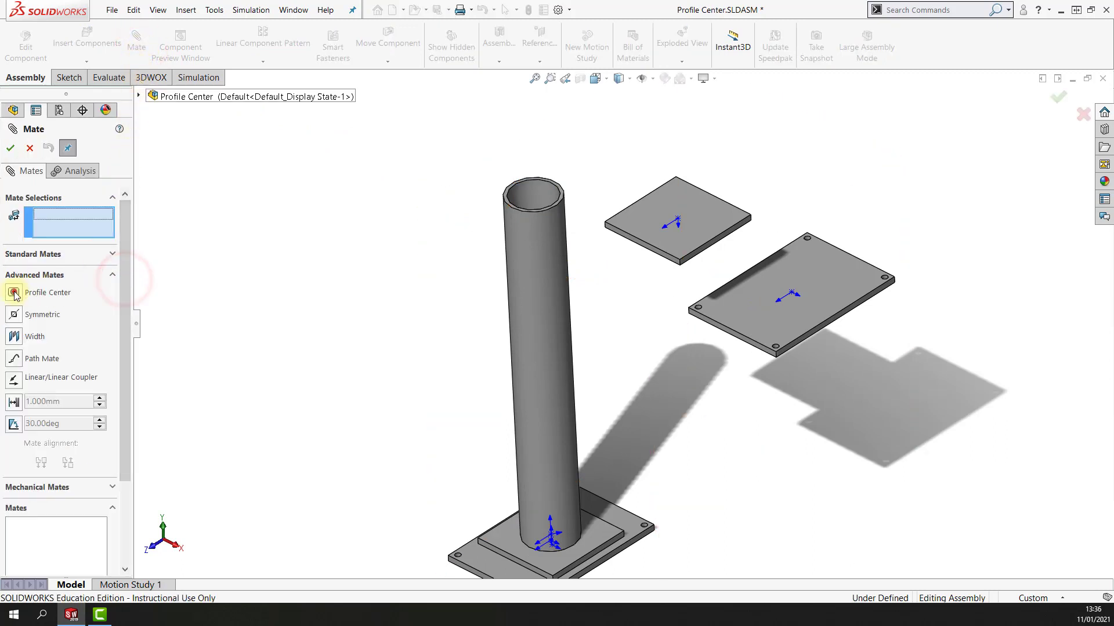
{"action": "scroll", "coordinate": [521, 272], "scroll_direction": "down", "scroll_amount": 5}
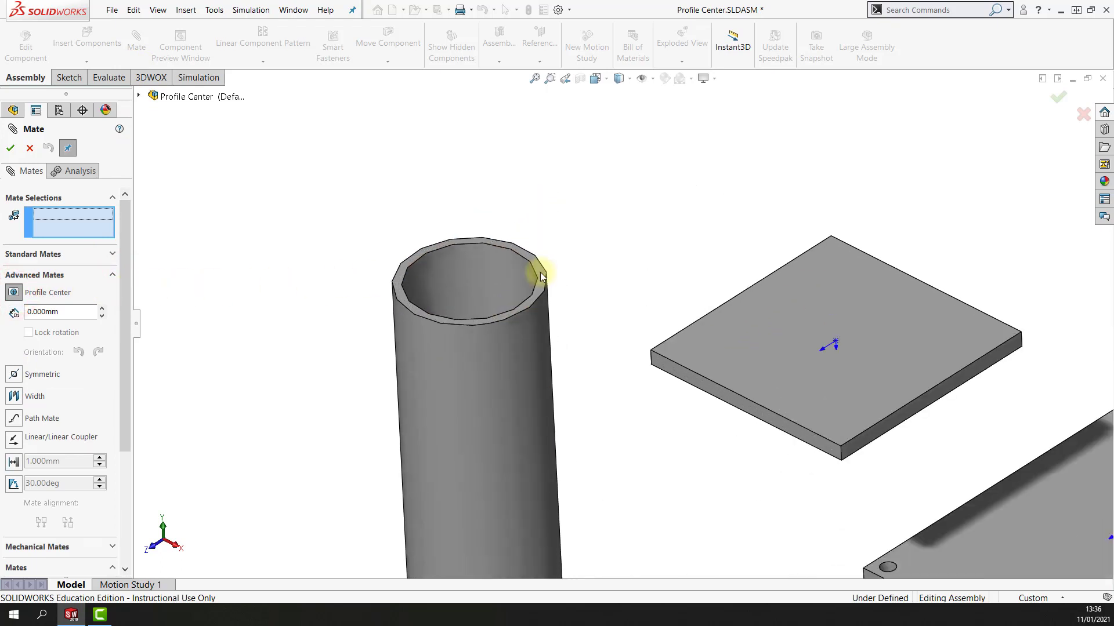
{"action": "left_click", "coordinate": [541, 275]}
{"action": "scroll", "coordinate": [540, 275], "scroll_direction": "up", "scroll_amount": 5}
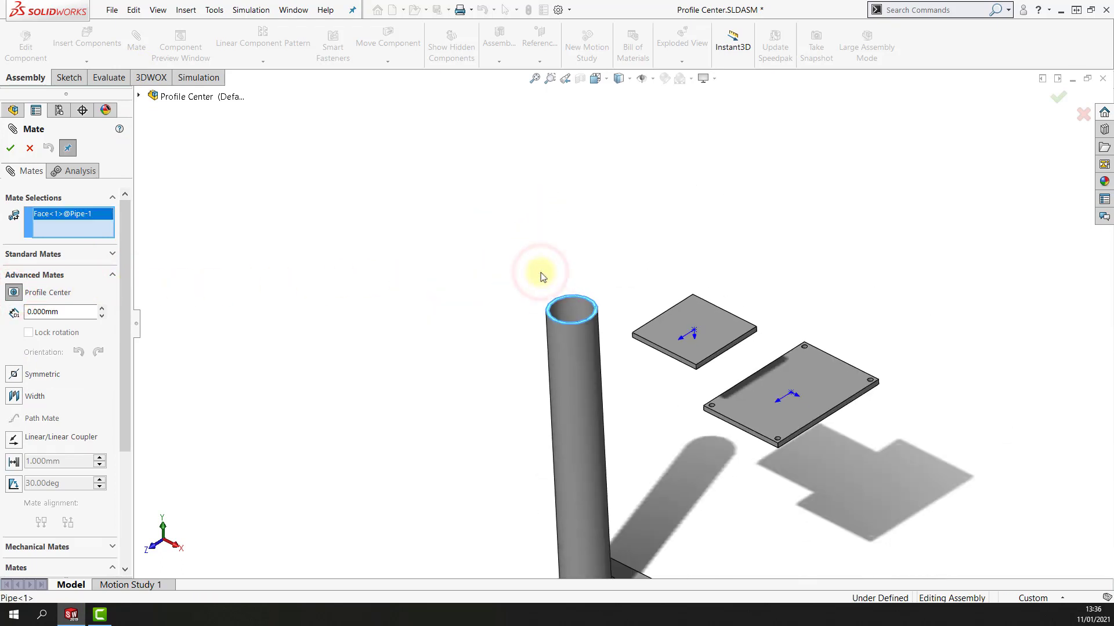
{"action": "middle_click_drag", "start_coordinate": [541, 275], "coordinate": [683, 326]}
{"action": "left_click", "coordinate": [683, 328]}
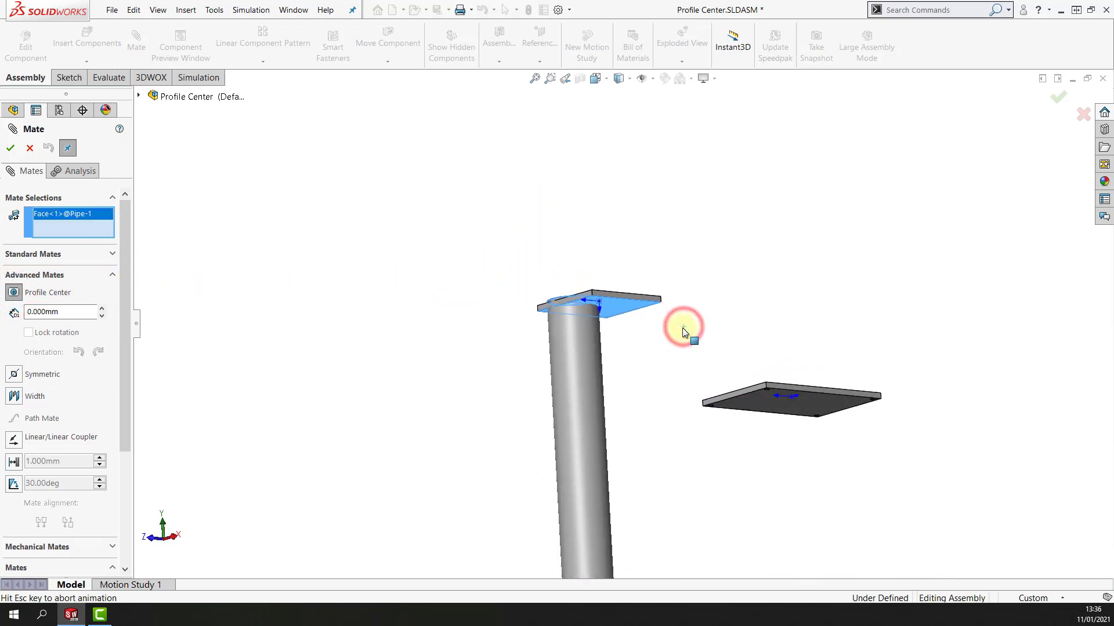
{"action": "left_click", "coordinate": [11, 149]}
{"action": "key", "text": "ctrl+7"}
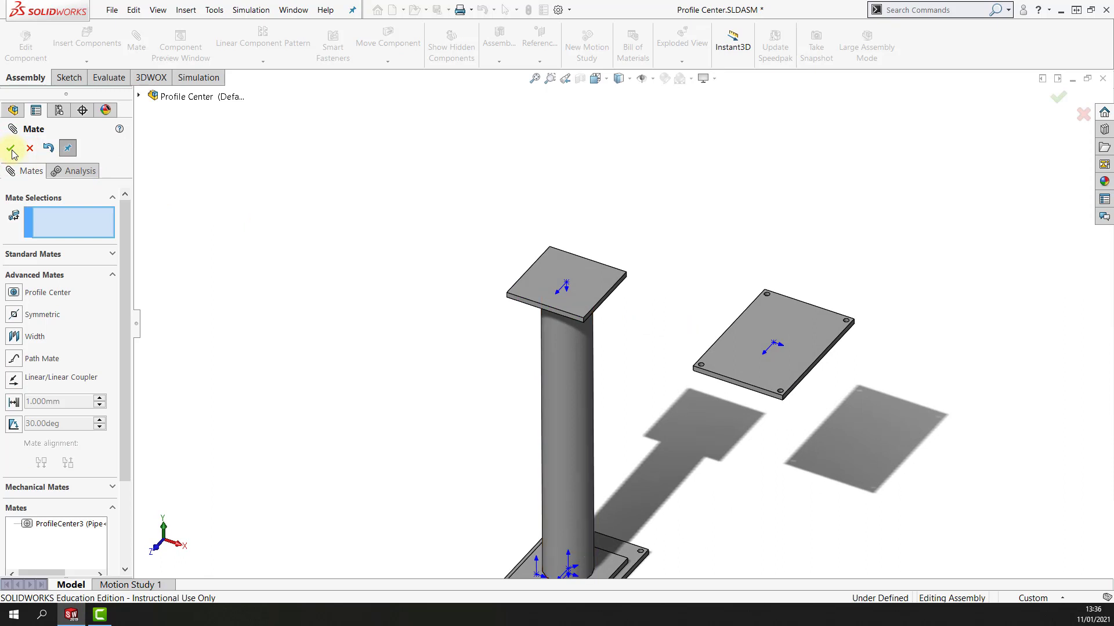
Add a Profile Center mate between the upper end plate's top face and the copied base's underside, rotate its orientation clockwise, and finish mating.
{"action": "left_click", "coordinate": [14, 293]}
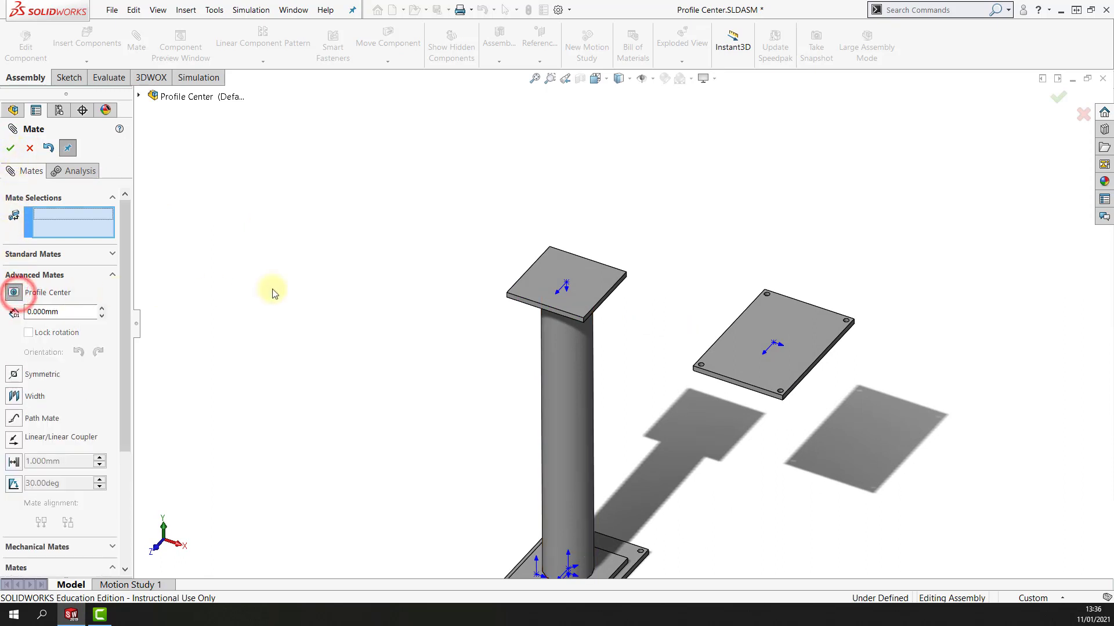
{"action": "left_click", "coordinate": [593, 287]}
{"action": "middle_click_drag", "start_coordinate": [703, 318], "coordinate": [795, 350]}
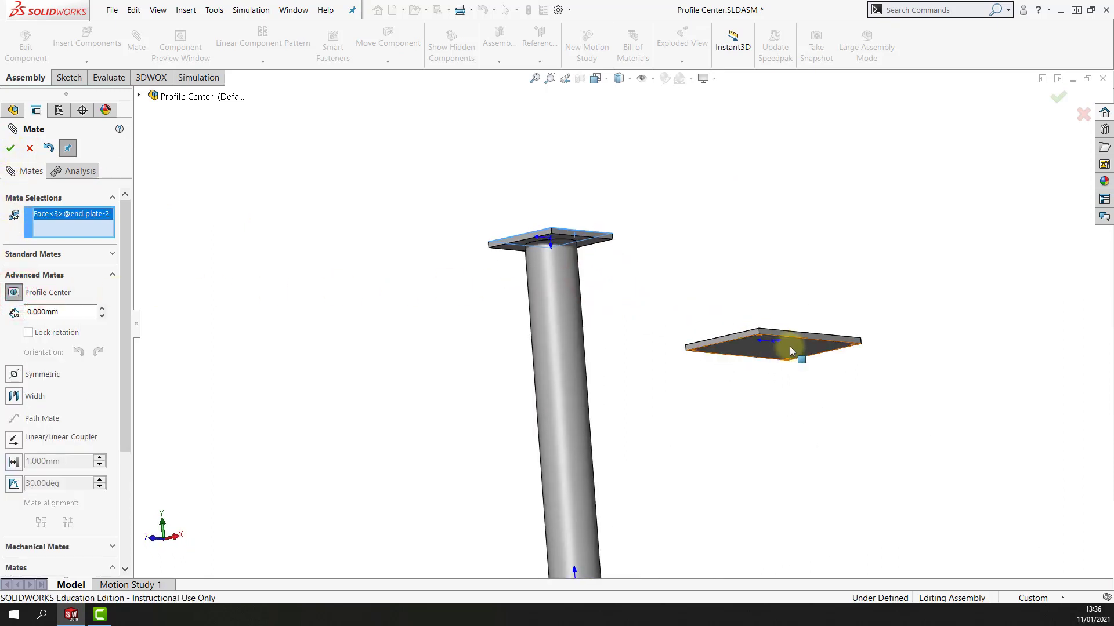
{"action": "left_click", "coordinate": [790, 350]}
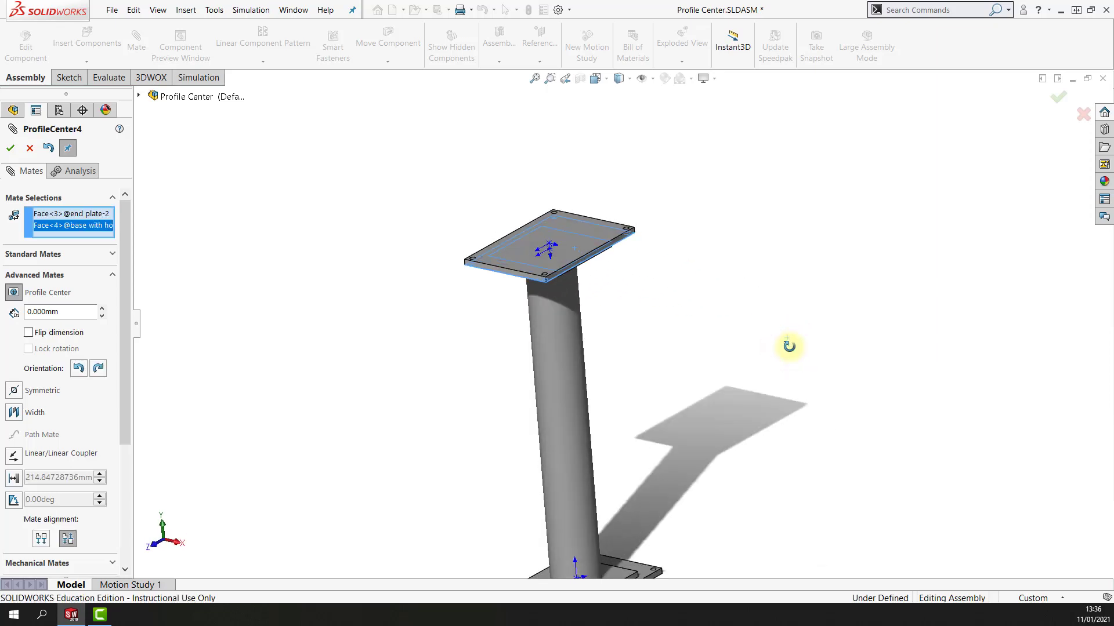
{"action": "left_click", "coordinate": [98, 368]}
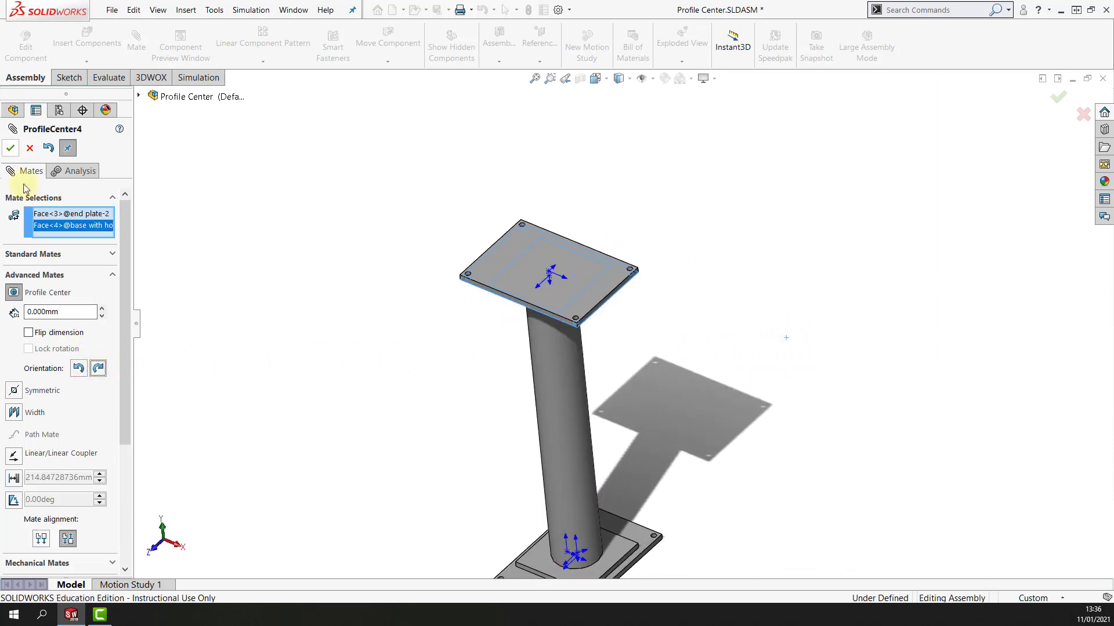
{"action": "left_click", "coordinate": [9, 148]}
{"action": "left_click", "coordinate": [8, 148]}
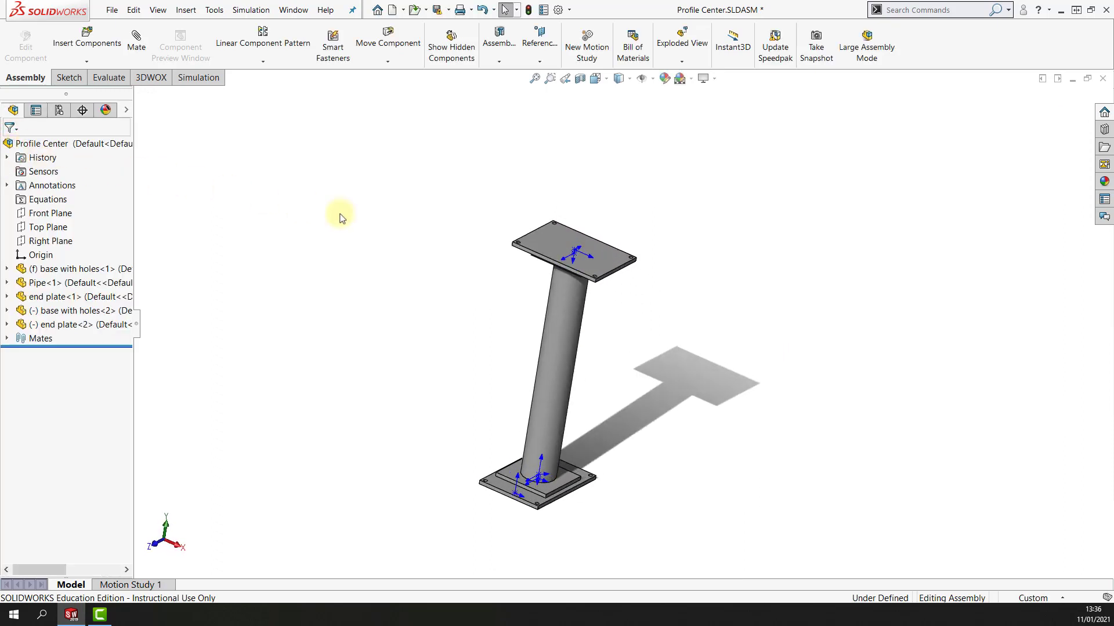
Turn the upper base to test its rotation, and add a Parallel mate between the front side faces of the upper and lower bases.
{"action": "left_click_drag", "start_coordinate": [597, 271], "coordinate": [595, 279]}
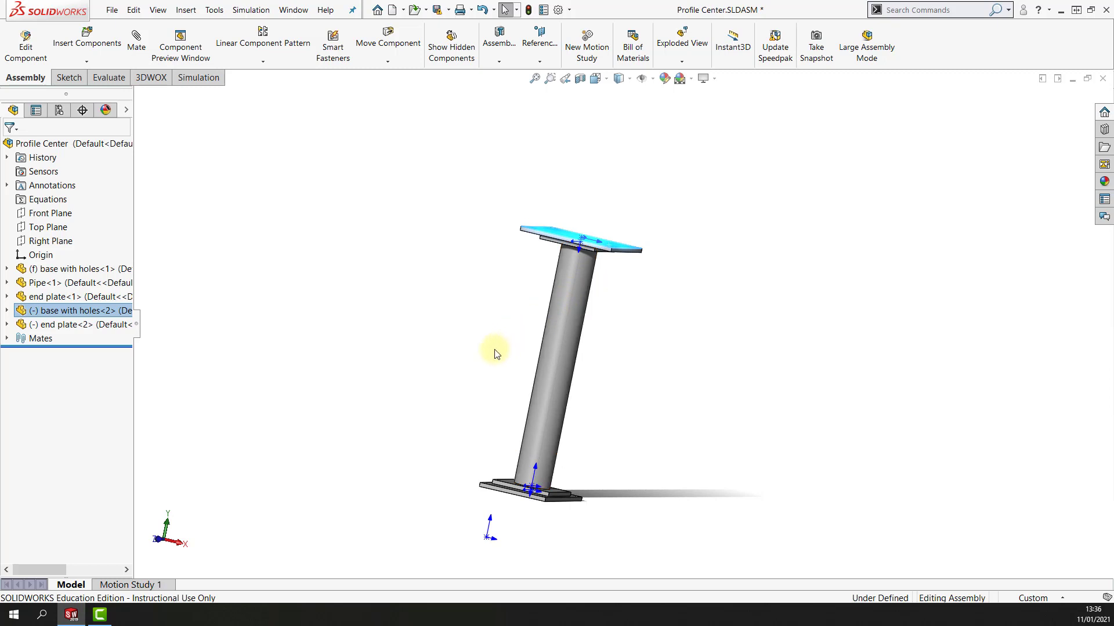
{"action": "left_click", "coordinate": [257, 192]}
{"action": "left_click", "coordinate": [135, 41]}
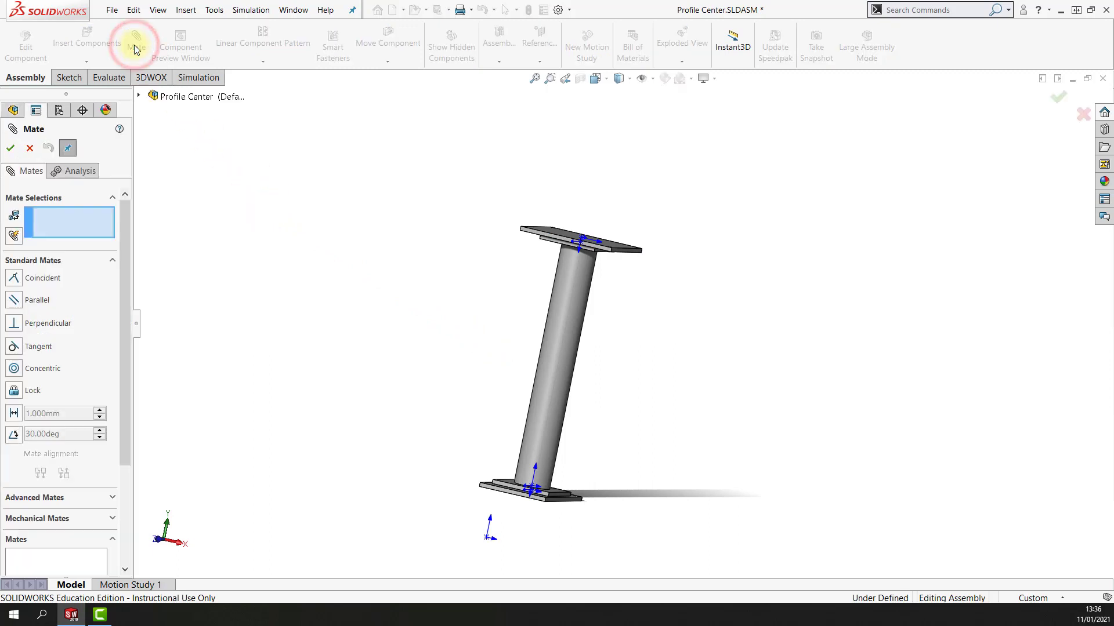
{"action": "left_click", "coordinate": [17, 305]}
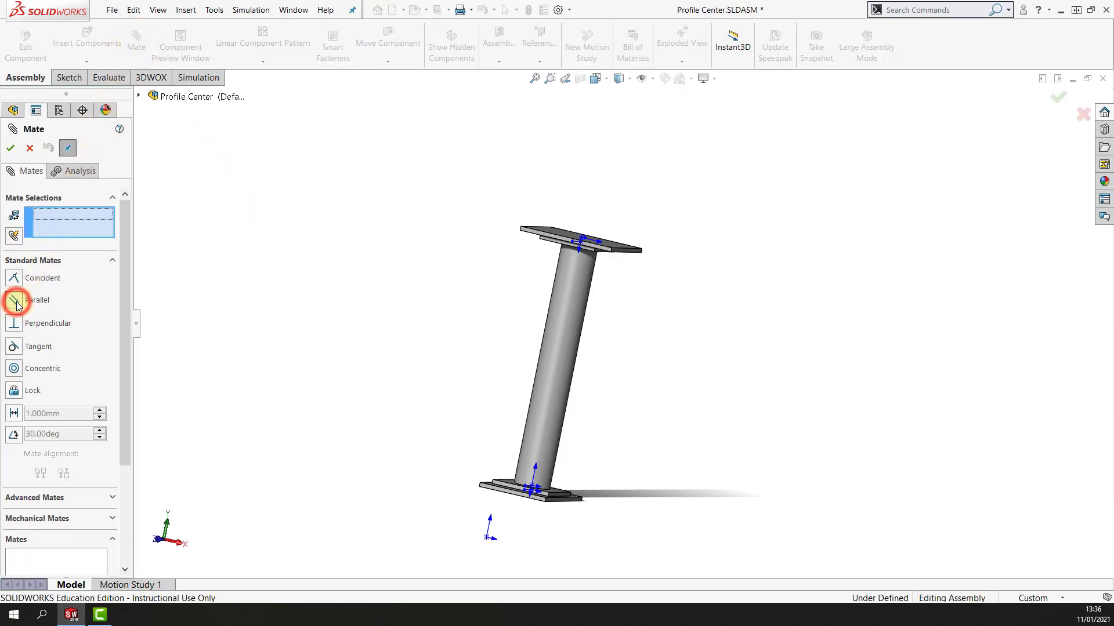
{"action": "scroll", "coordinate": [557, 276], "scroll_direction": "down", "scroll_amount": 4}
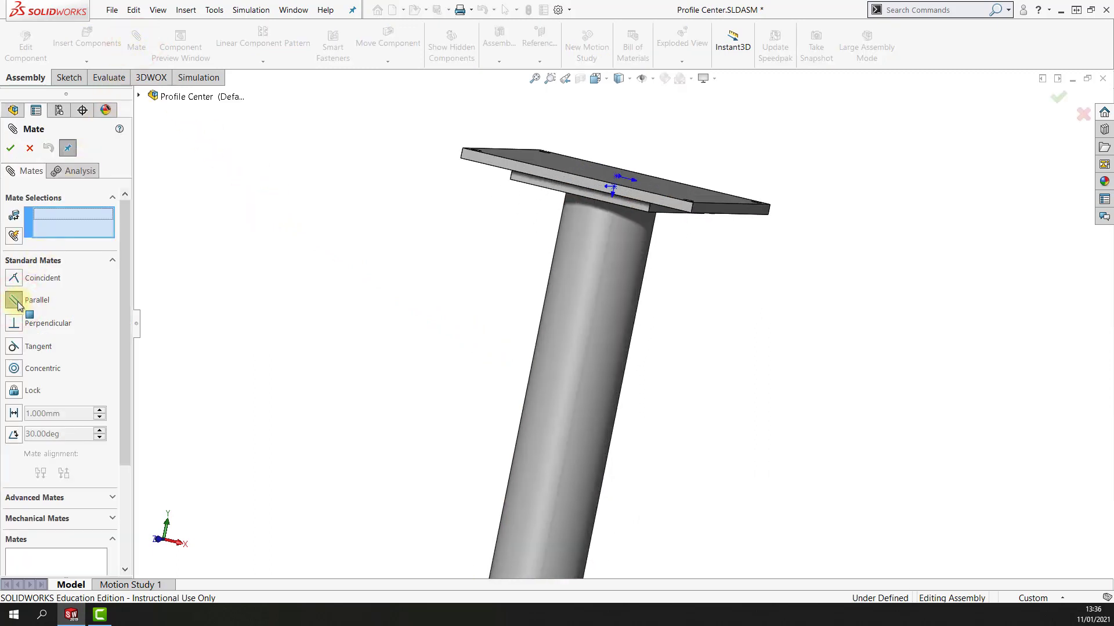
{"action": "left_click", "coordinate": [573, 179]}
{"action": "scroll", "coordinate": [569, 338], "scroll_direction": "up", "scroll_amount": 5}
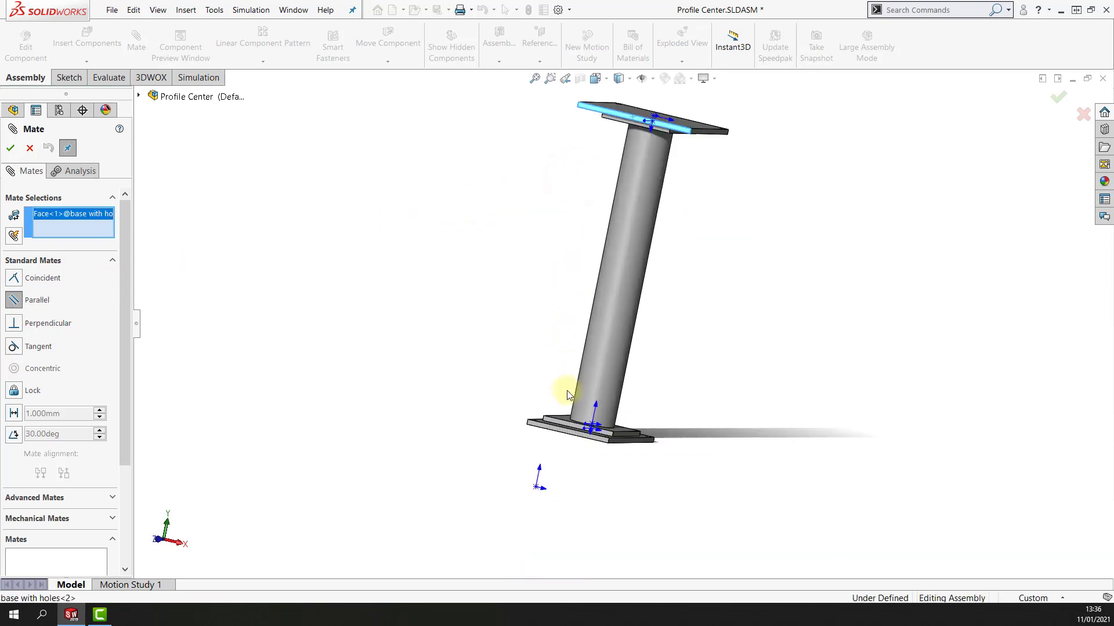
{"action": "scroll", "coordinate": [566, 391], "scroll_direction": "down", "scroll_amount": 5}
{"action": "left_click", "coordinate": [566, 391]}
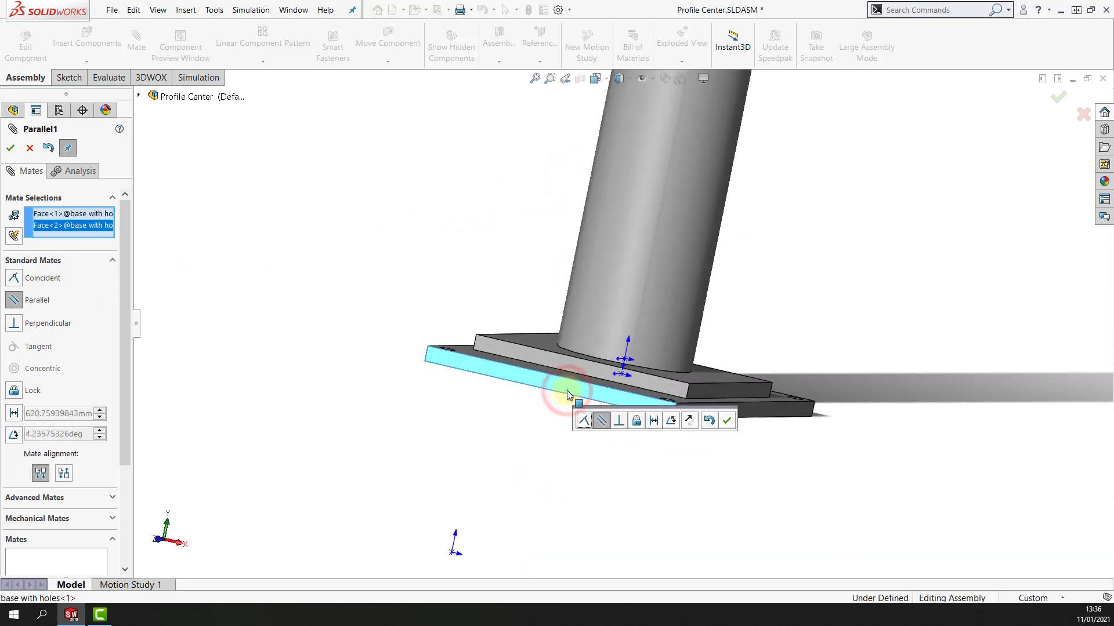
{"action": "scroll", "coordinate": [566, 391], "scroll_direction": "up", "scroll_amount": 5}
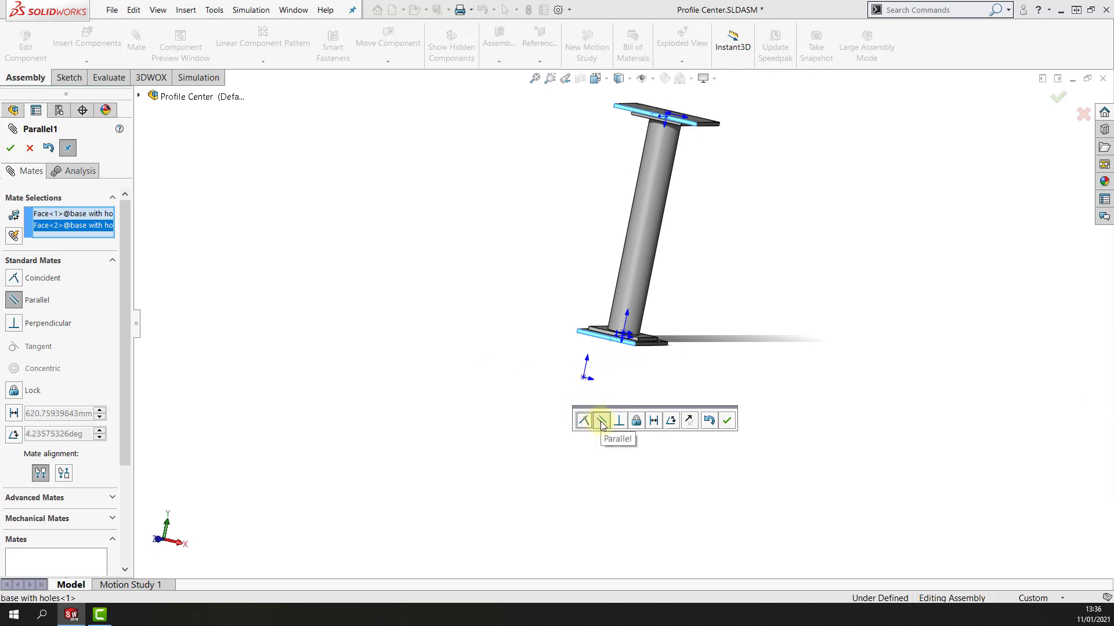
{"action": "left_click", "coordinate": [726, 421]}
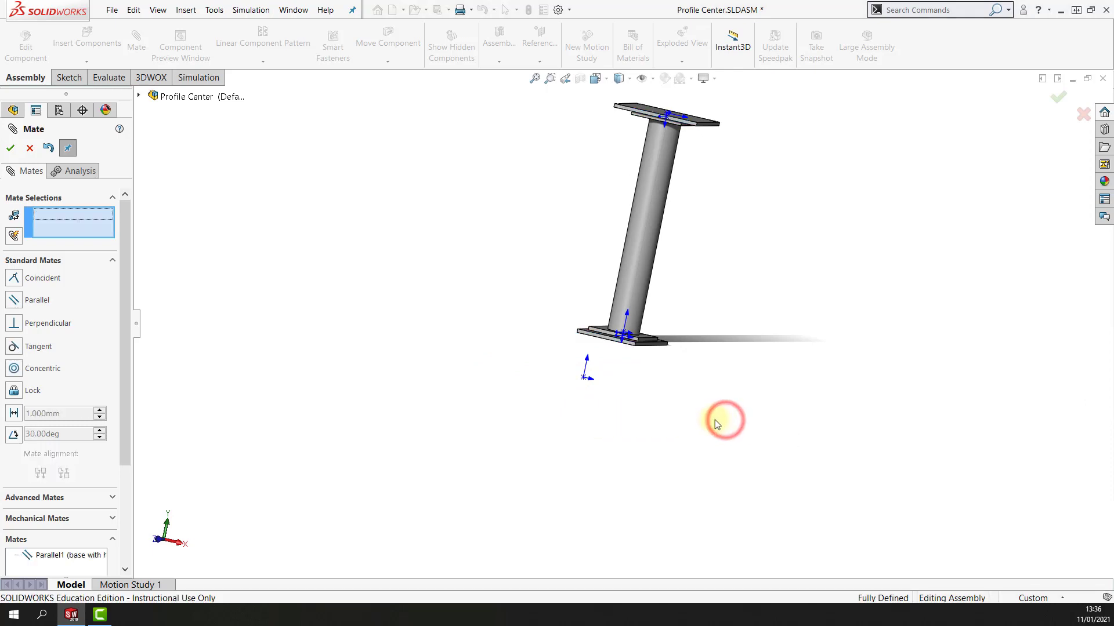
Show the whole assembly in isometric view and finish mating.
{"action": "middle_click_drag", "start_coordinate": [630, 415], "coordinate": [627, 416]}
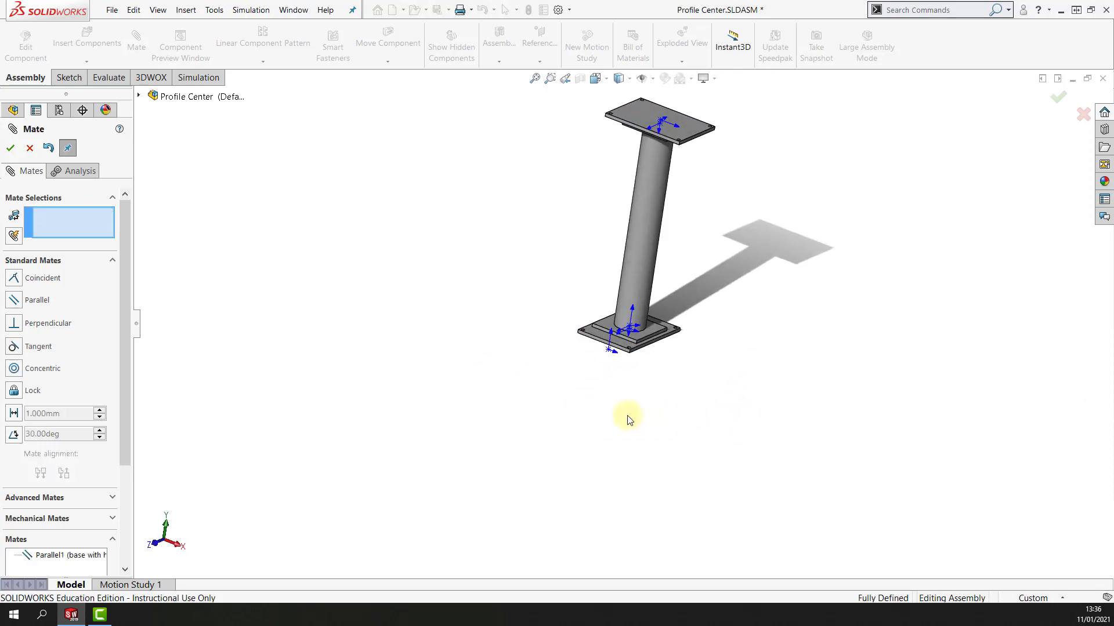
{"action": "key", "text": "ctrl+7"}
{"action": "left_click", "coordinate": [648, 203]}
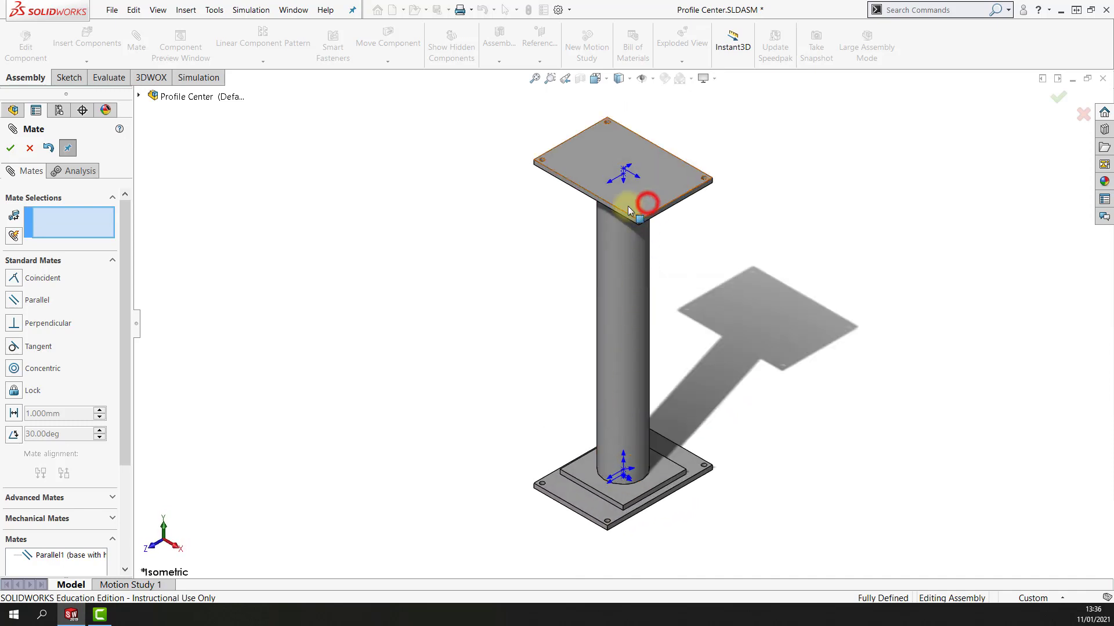
{"action": "left_click", "coordinate": [11, 149]}
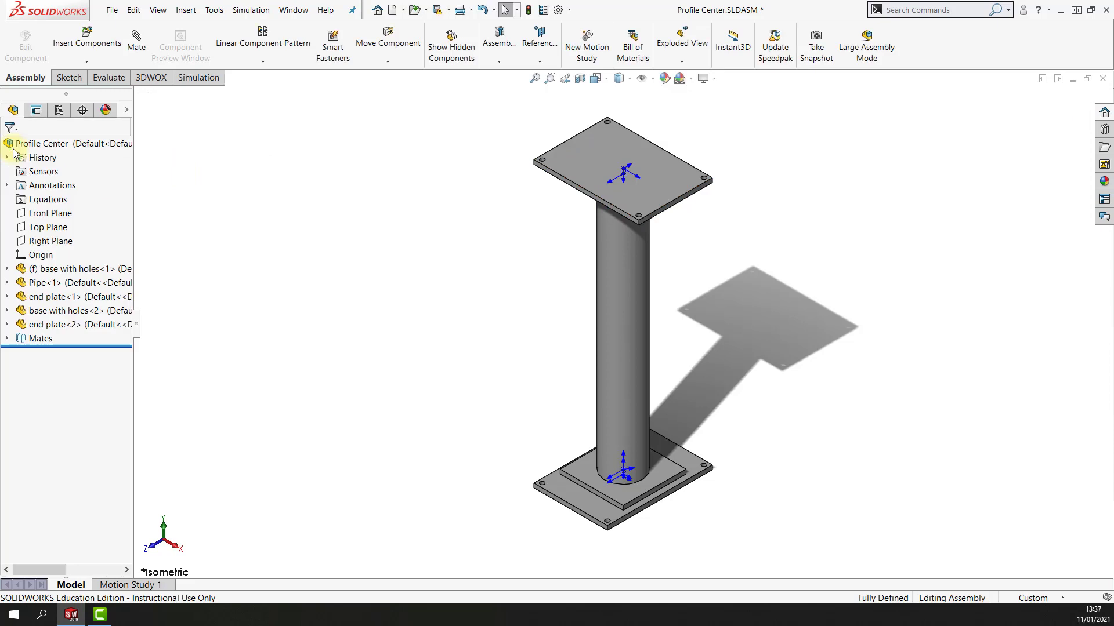